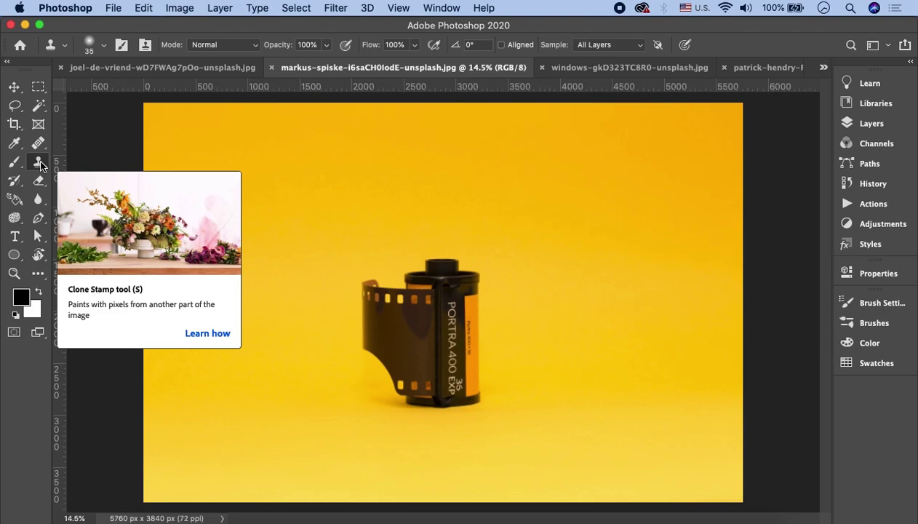
# Select the Clone Stamp Tool from the stamp tool flyout for the film canister photo.
pyautogui.click(41, 166)
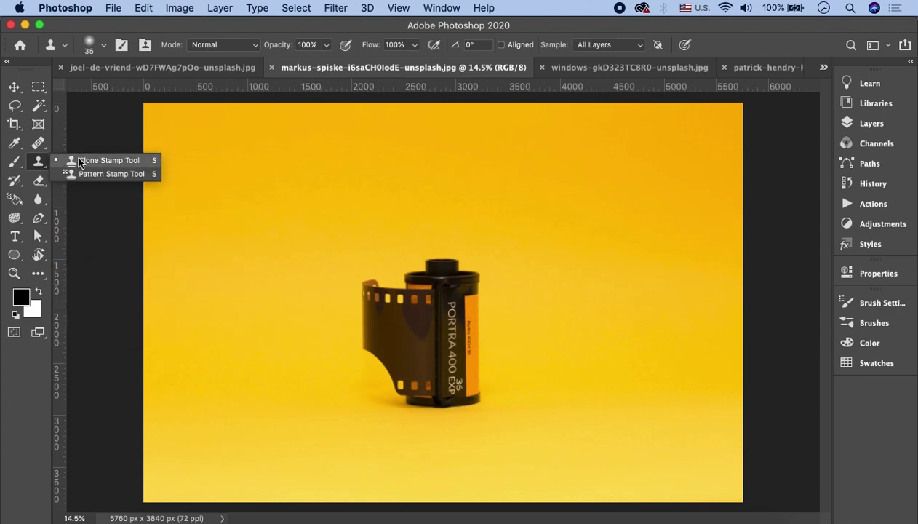
pyautogui.click(76, 159)
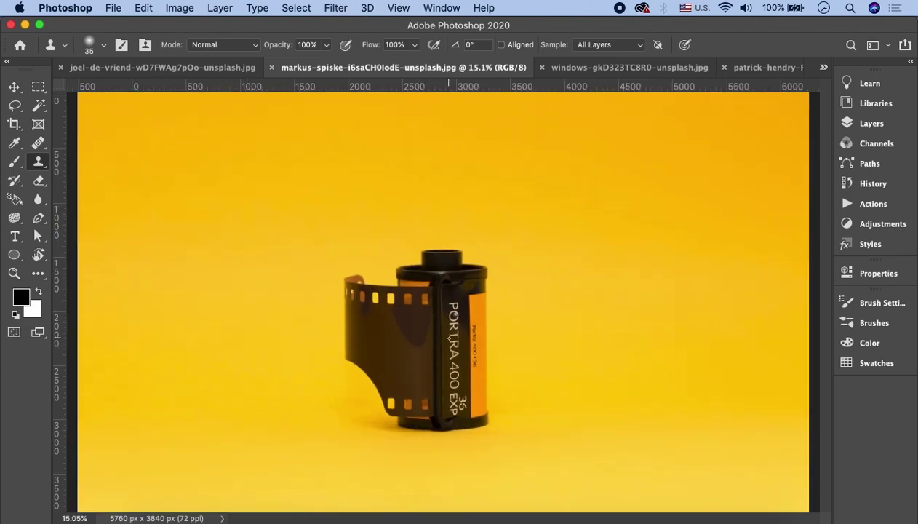
# Enlarge the Clone Stamp brush to 1200 px so it covers the whole canister.
pyautogui.scroll(5, 478, 310)
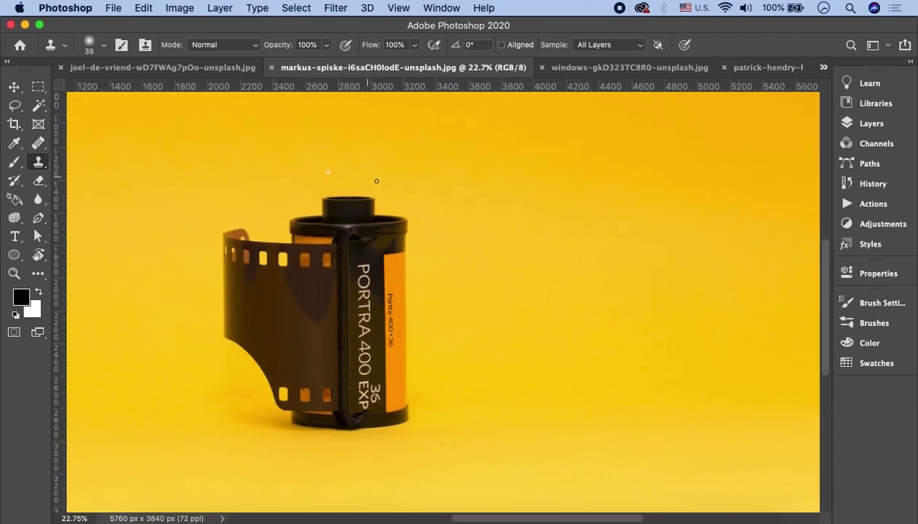
pyautogui.scroll(-3, 389, 265)
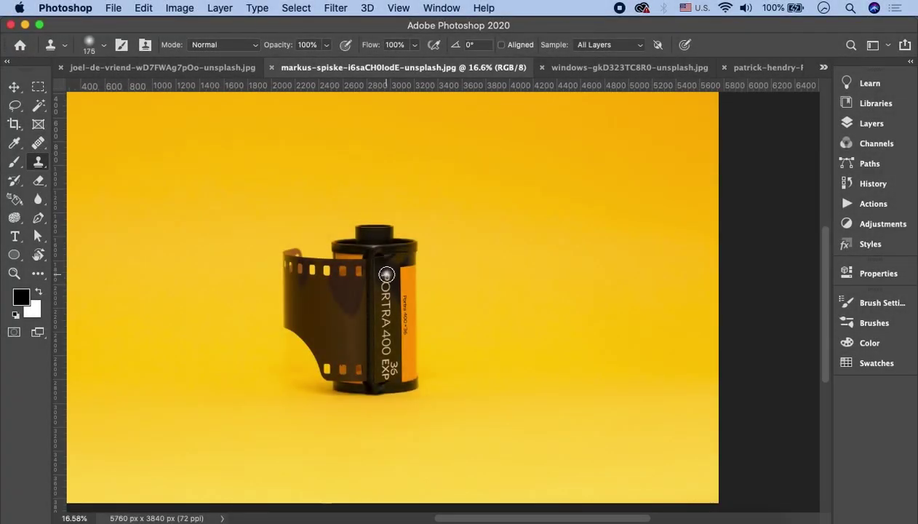
pyautogui.press(']')
pyautogui.press(']')
pyautogui.press(']')
pyautogui.press(']')
pyautogui.press(']')
pyautogui.press(']')
pyautogui.press(']')
pyautogui.press(']')
pyautogui.press(']')
pyautogui.press(']')
pyautogui.press(']')
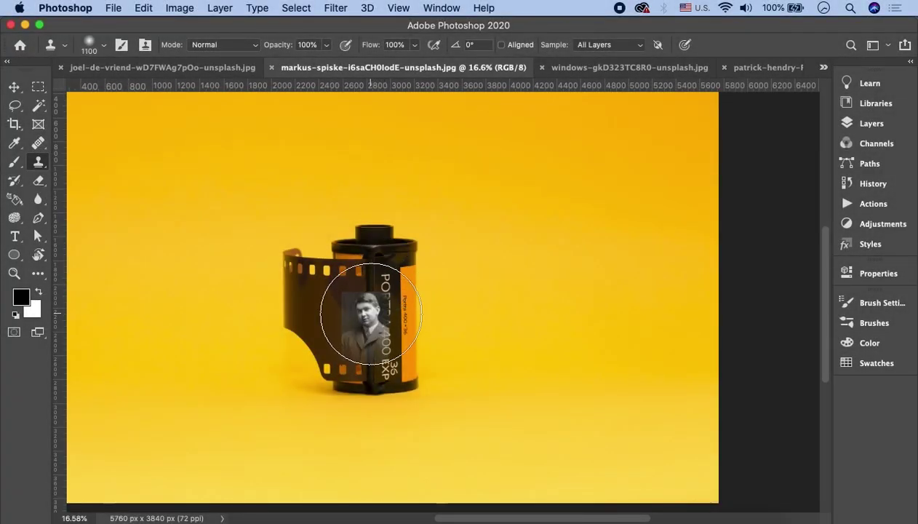
pyautogui.press(']')
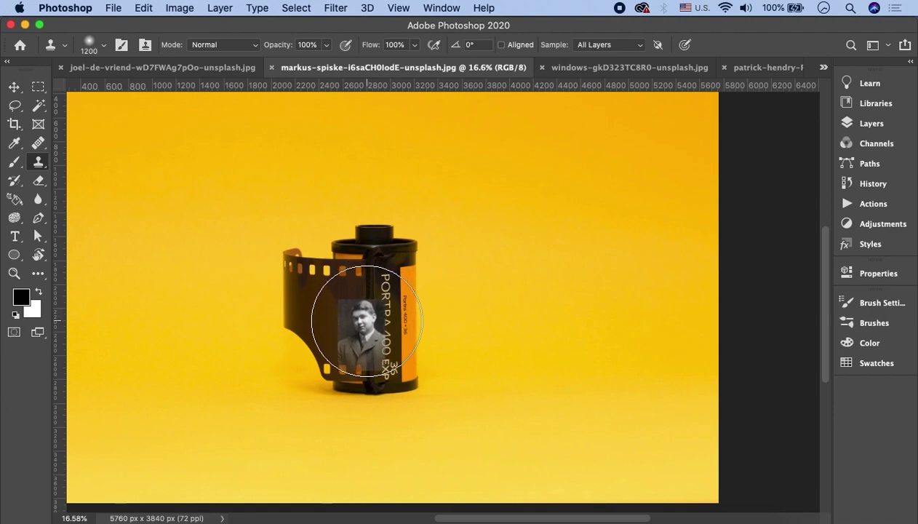
pyautogui.press('alt')
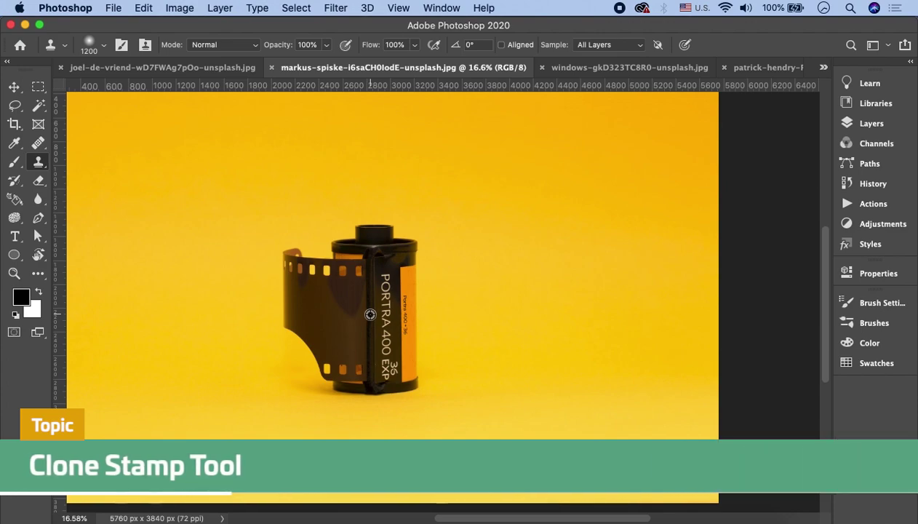
# Sample the canister base and paint a second canister copy onto the yellow background to its right.
pyautogui.keyDown('alt'); pyautogui.click(372, 390); pyautogui.keyUp('alt')
pyautogui.moveTo(582, 379)
pyautogui.mouseDown()
pyautogui.moveTo(601, 384)
pyautogui.moveTo(570, 358)
pyautogui.moveTo(615, 348)
pyautogui.moveTo(614, 215)
pyautogui.moveTo(564, 221)
pyautogui.moveTo(533, 246)
pyautogui.moveTo(542, 315)
pyautogui.moveTo(527, 348)
pyautogui.moveTo(504, 251)
pyautogui.moveTo(523, 303)
pyautogui.moveTo(586, 371)
pyautogui.moveTo(642, 318)
pyautogui.moveTo(613, 254)
pyautogui.moveTo(537, 241)
pyautogui.moveTo(600, 237)
pyautogui.moveTo(525, 242)
pyautogui.moveTo(537, 338)
pyautogui.moveTo(636, 354)
pyautogui.mouseUp()
pyautogui.moveTo(513, 318)
pyautogui.mouseDown()
pyautogui.moveTo(615, 379)
pyautogui.moveTo(682, 464)
pyautogui.mouseUp()
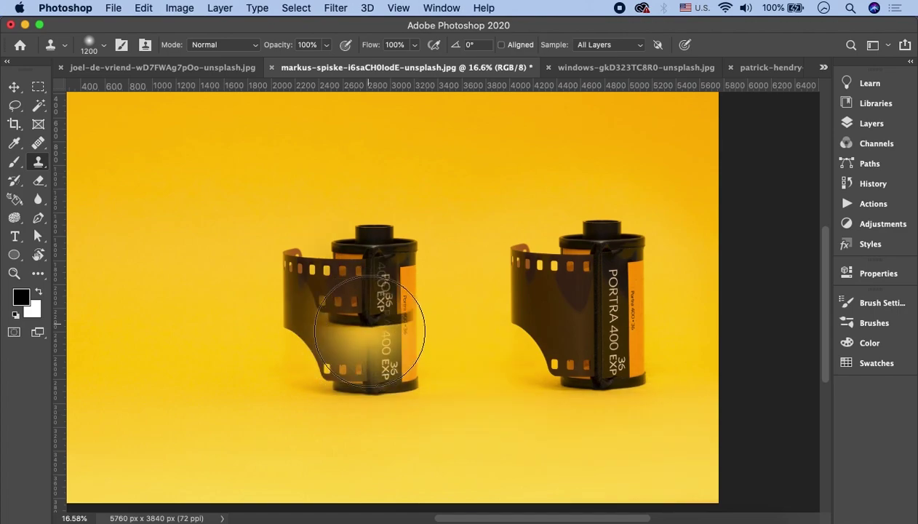
pyautogui.scroll(5, 400, 328)
pyautogui.scroll(3, 338, 342)
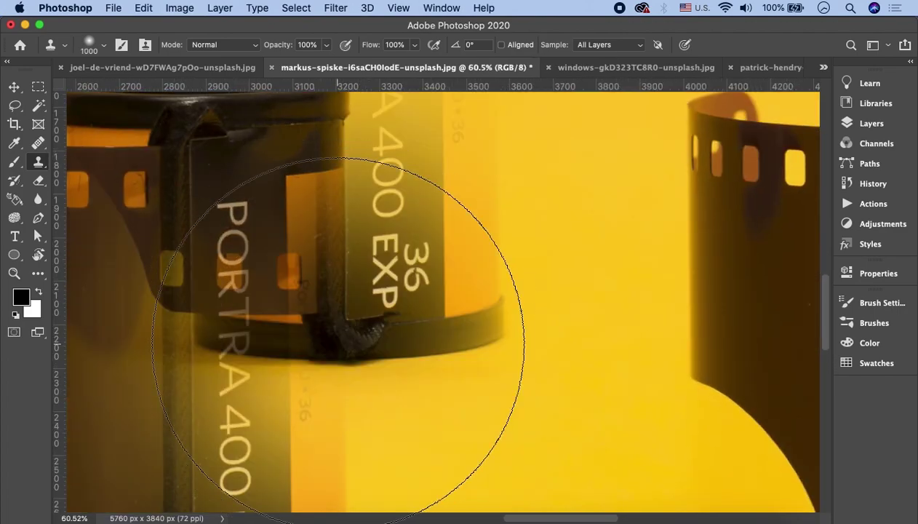
# Shrink the Clone Stamp brush to 80 px and zoom in on the film strip.
pyautogui.press('[')
pyautogui.press('[')
pyautogui.press('[')
pyautogui.press('[')
pyautogui.press('[')
pyautogui.press('[')
pyautogui.press('[')
pyautogui.press('[')
pyautogui.press('[')
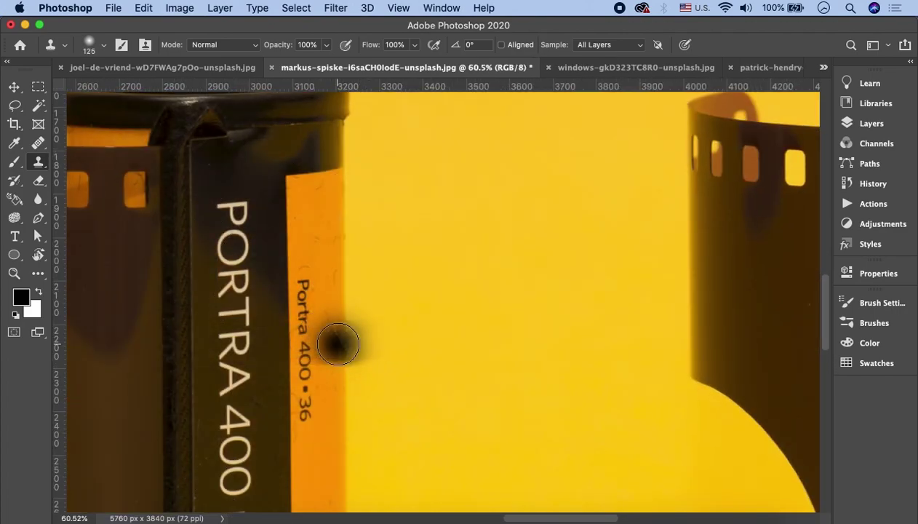
pyautogui.hscroll(-5, 339, 344)
pyautogui.scroll(-2, 337, 345)
pyautogui.scroll(-3, 327, 339)
pyautogui.scroll(4, 314, 334)
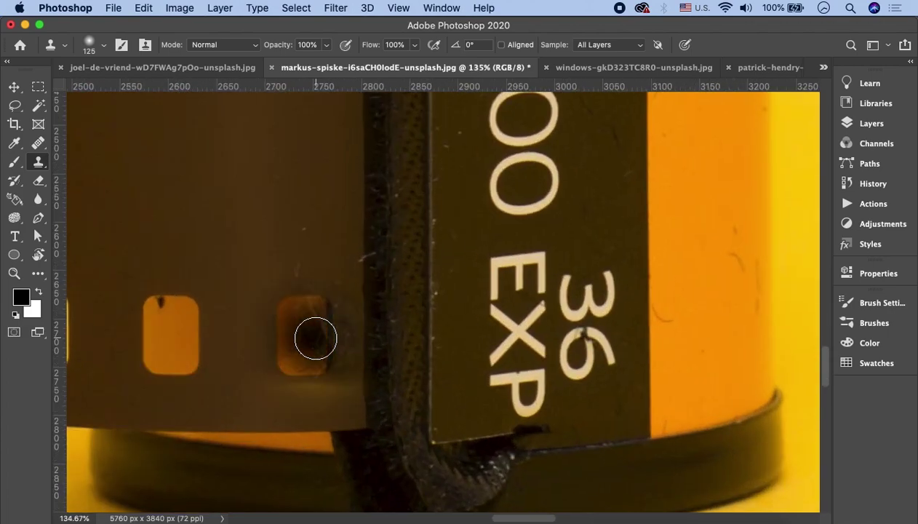
pyautogui.hscroll(-5, 315, 335)
pyautogui.press('[')
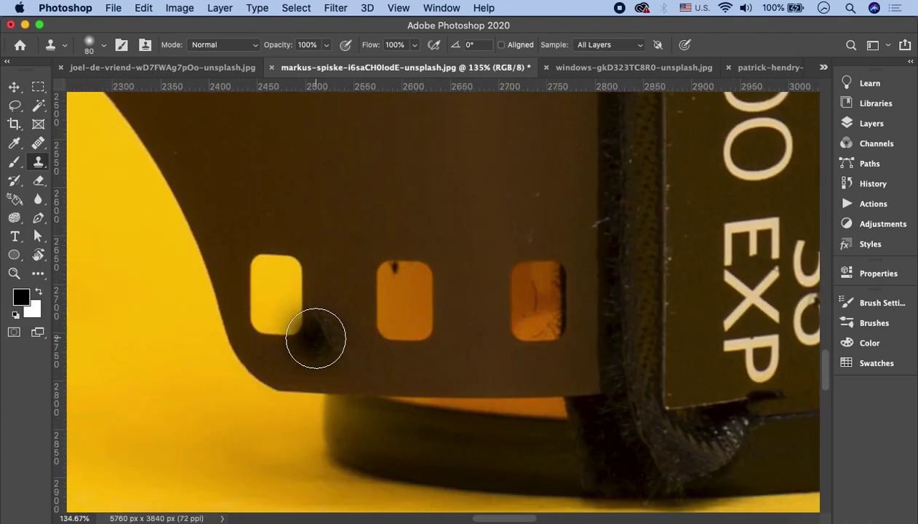
pyautogui.scroll(2, 313, 336)
pyautogui.hscroll(5, 313, 336)
pyautogui.press('[')
pyautogui.press('[')
# Clone away the dark blotches around the middle sprocket hole using clean film as source.
pyautogui.click(403, 296)
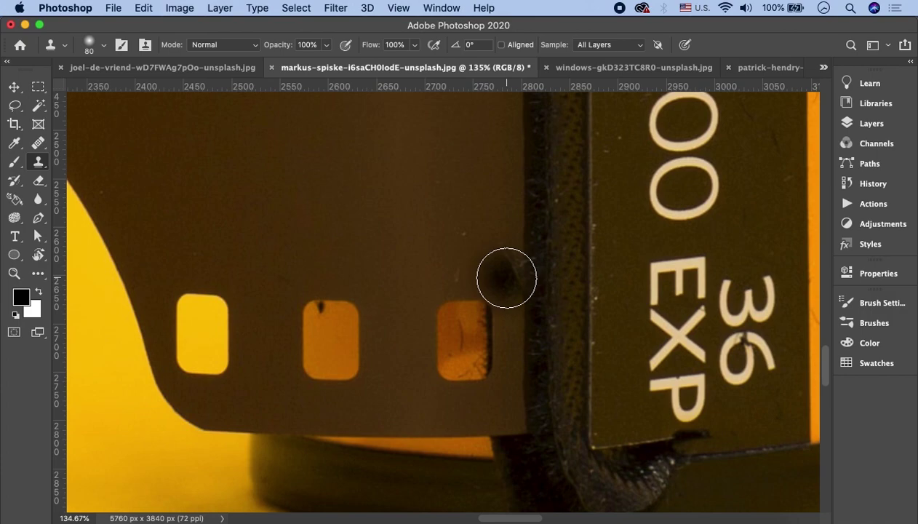
pyautogui.hscroll(-3, 452, 343)
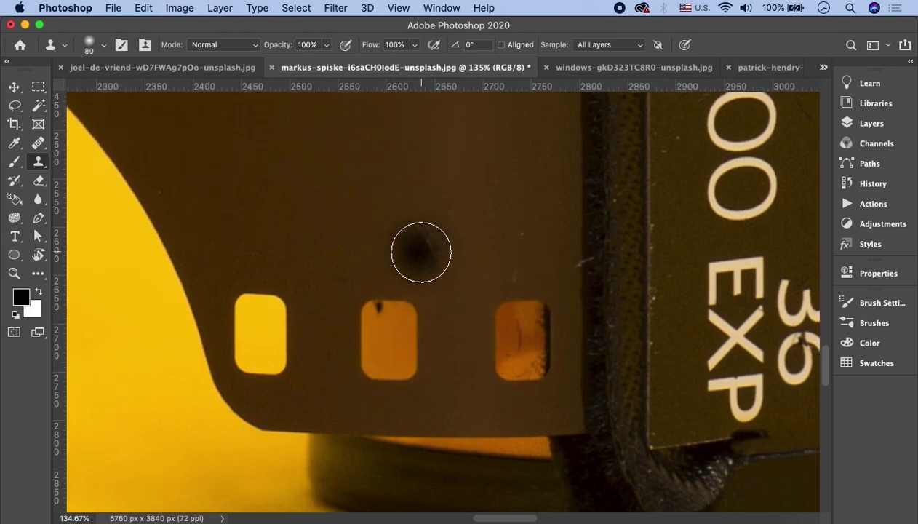
pyautogui.scroll(2, 390, 253)
pyautogui.click(389, 254)
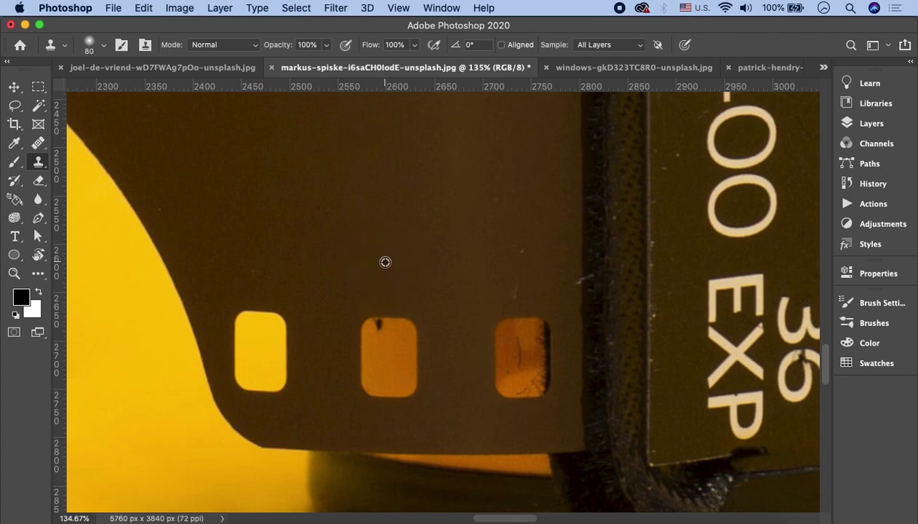
pyautogui.keyDown('alt'); pyautogui.click(389, 218); pyautogui.keyUp('alt')
pyautogui.moveTo(375, 328)
pyautogui.mouseDown()
pyautogui.moveTo(369, 317)
pyautogui.moveTo(409, 334)
pyautogui.moveTo(402, 328)
pyautogui.moveTo(376, 339)
pyautogui.moveTo(369, 382)
pyautogui.moveTo(411, 381)
pyautogui.moveTo(410, 358)
pyautogui.moveTo(363, 371)
pyautogui.moveTo(403, 384)
pyautogui.moveTo(401, 350)
pyautogui.mouseUp()
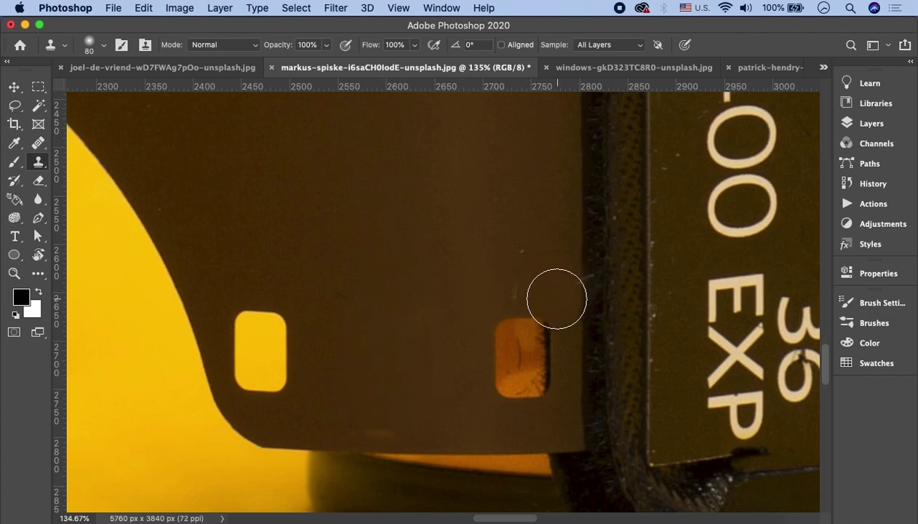
pyautogui.scroll(-5, 557, 297)
pyautogui.scroll(-2, 631, 327)
# Undo the last stroke and cover the middle sprocket hole with sampled dark film colour.
pyautogui.scroll(1, 625, 336)
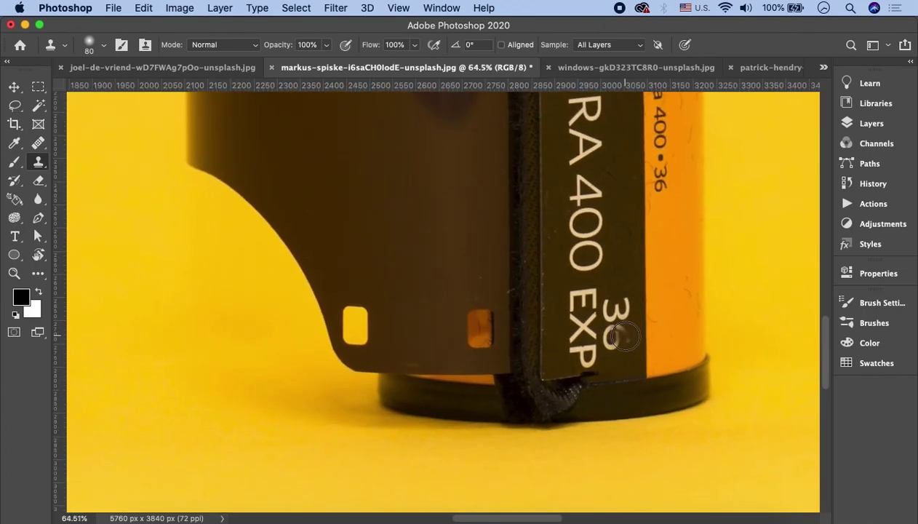
pyautogui.press('super+z')
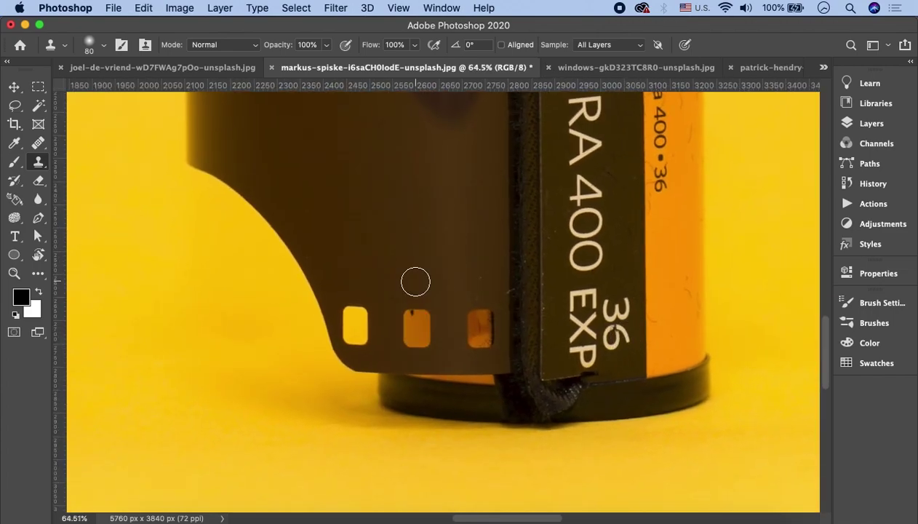
pyautogui.scroll(3, 416, 282)
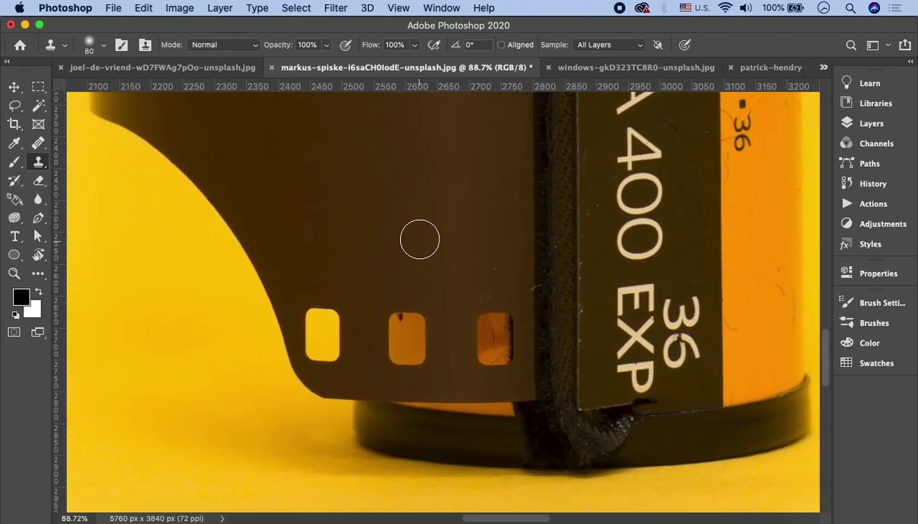
pyautogui.keyDown('alt'); pyautogui.click(403, 206); pyautogui.keyUp('alt')
pyautogui.moveTo(404, 318)
pyautogui.mouseDown()
pyautogui.moveTo(426, 324)
pyautogui.moveTo(396, 327)
pyautogui.moveTo(396, 345)
pyautogui.moveTo(418, 348)
pyautogui.moveTo(403, 358)
pyautogui.moveTo(404, 343)
pyautogui.mouseUp()
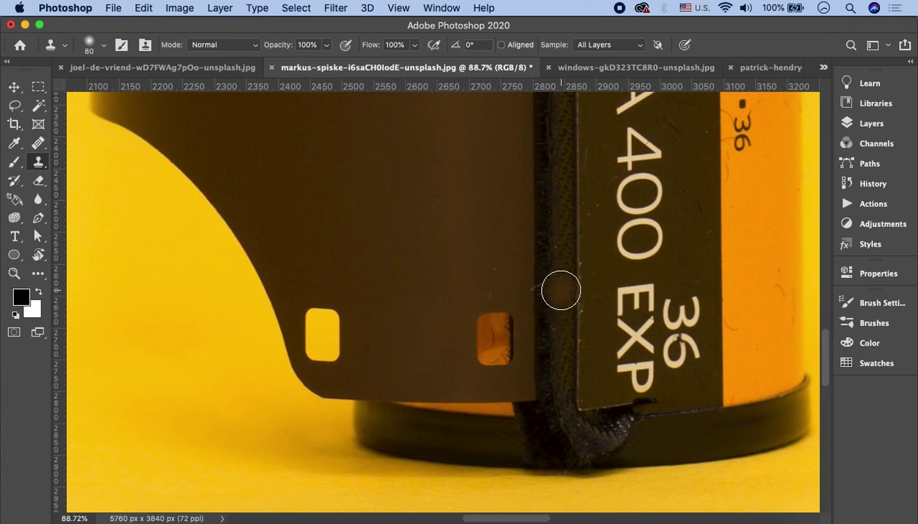
# Zoom back out and switch to the Healing Brush tool.
pyautogui.scroll(-3, 583, 290)
pyautogui.scroll(-1, 583, 290)
pyautogui.scroll(-2, 582, 290)
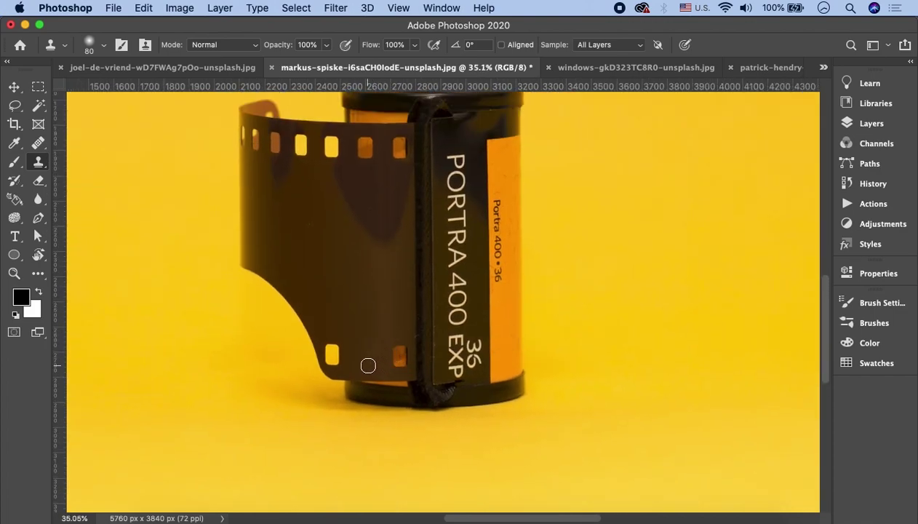
pyautogui.scroll(3, 337, 376)
pyautogui.scroll(1, 340, 377)
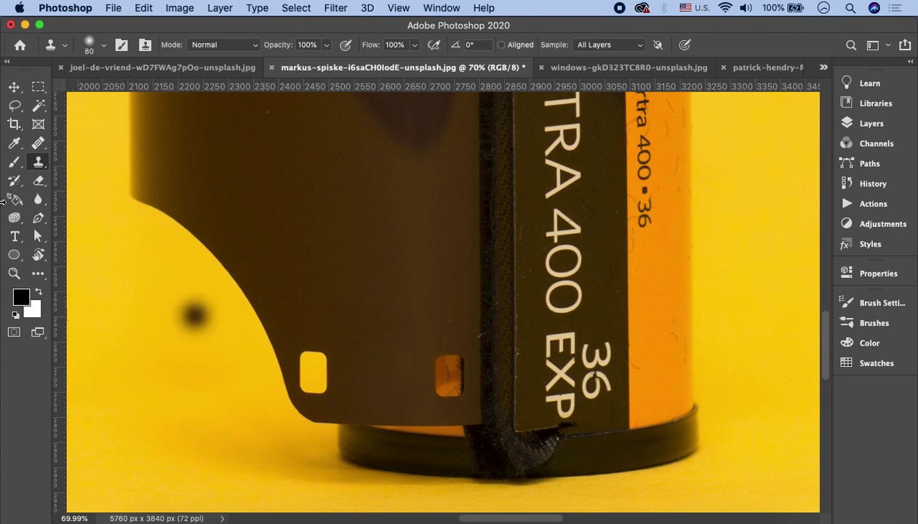
pyautogui.click(35, 145)
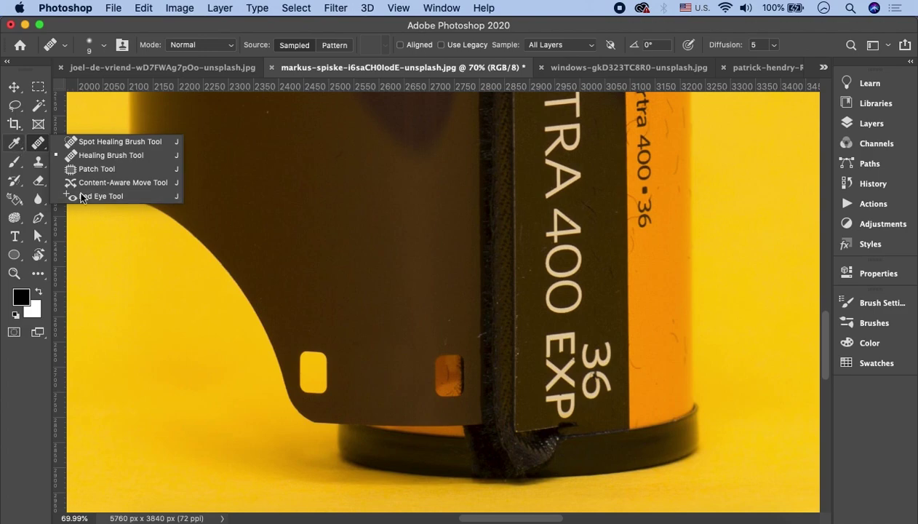
# Switch back to the Clone Stamp Tool on the canister photo.
pyautogui.click(44, 154)
pyautogui.click(40, 162)
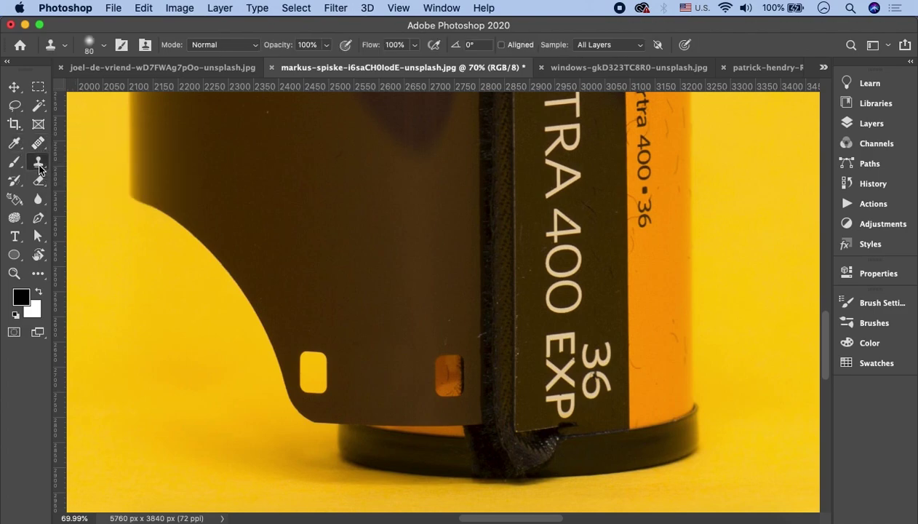
pyautogui.click(69, 162)
pyautogui.hscroll(5, 410, 297)
pyautogui.scroll(5, 411, 300)
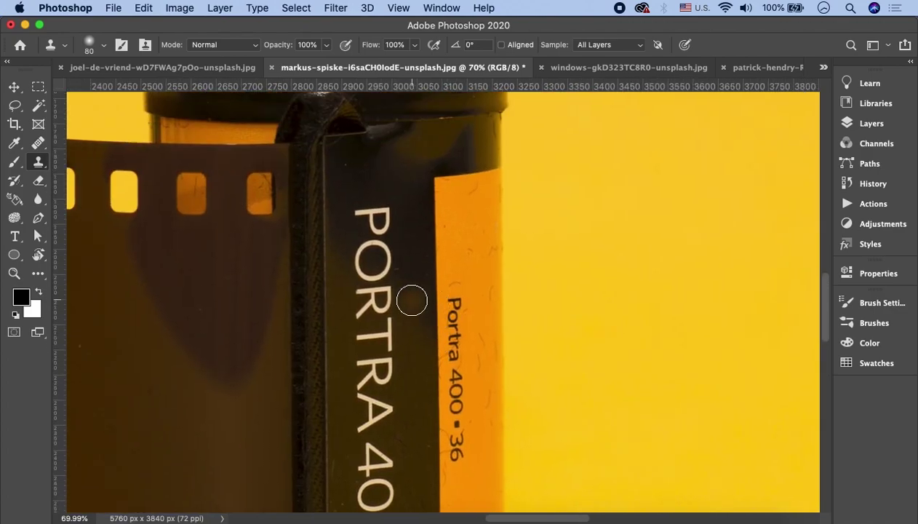
pyautogui.scroll(5, 411, 300)
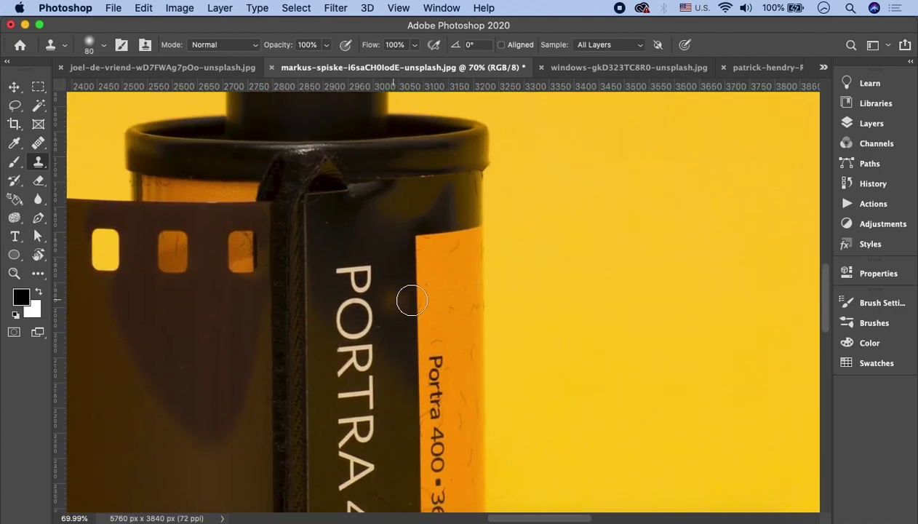
# Bring the windows-gkD323TC8R0-unsplash.jpg laptop photo to the front.
pyautogui.hscroll(3, 412, 300)
pyautogui.scroll(5, 412, 299)
pyautogui.scroll(5, 414, 291)
pyautogui.scroll(2, 414, 291)
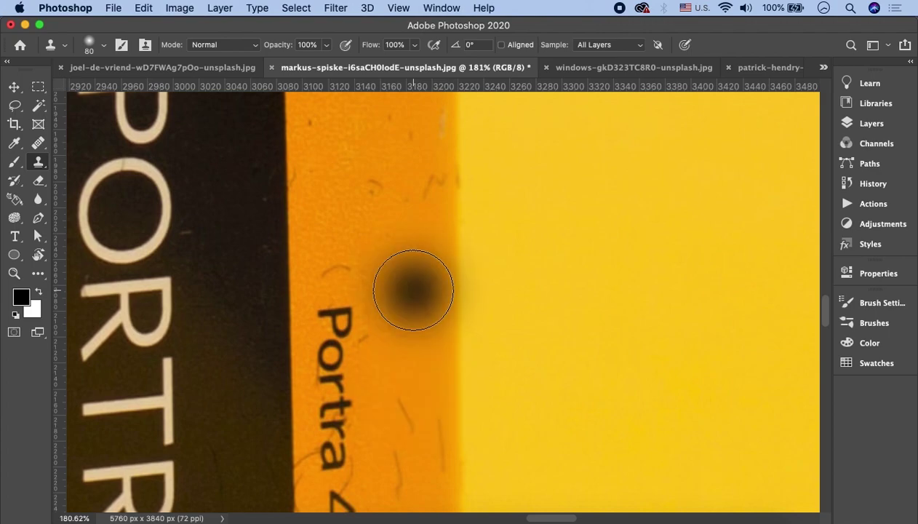
pyautogui.scroll(-3, 413, 290)
pyautogui.hscroll(-2, 413, 289)
pyautogui.scroll(-3, 436, 298)
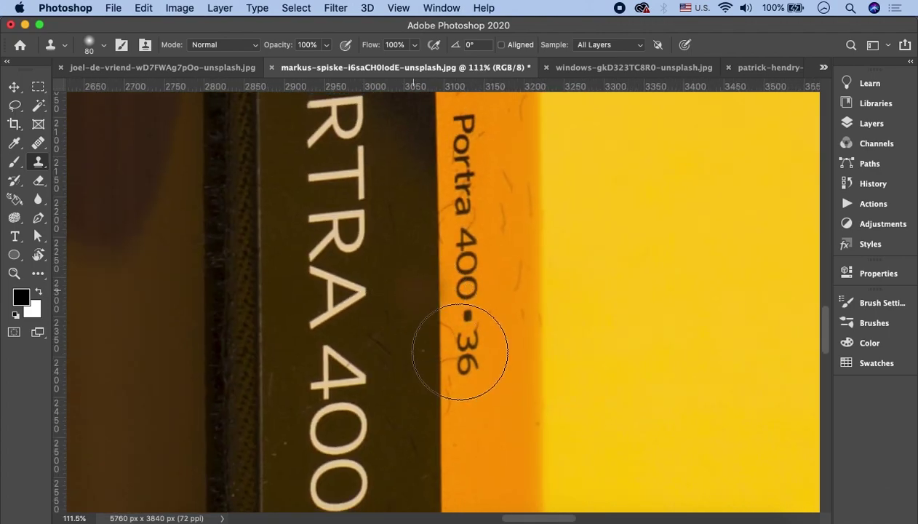
pyautogui.scroll(-1, 477, 364)
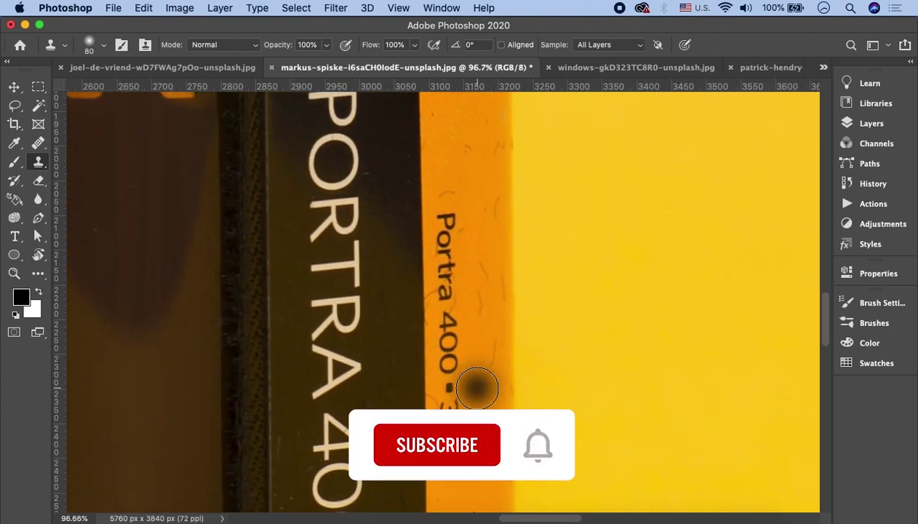
pyautogui.scroll(-5, 478, 389)
pyautogui.hscroll(1, 477, 390)
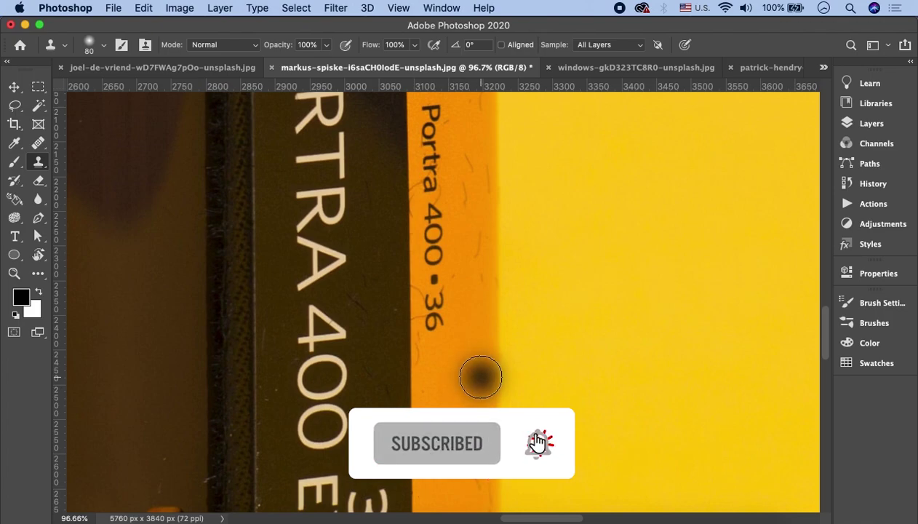
pyautogui.click(580, 69)
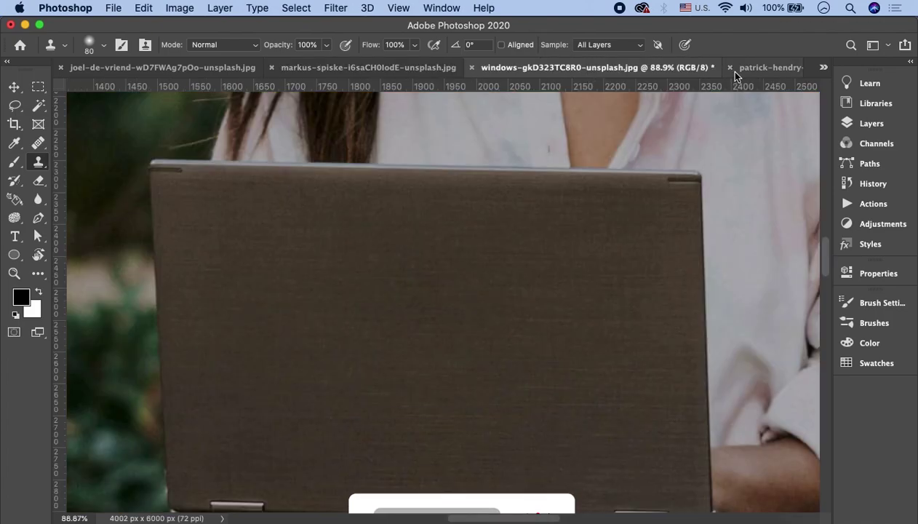
# Bring source.jpg to the front via the document list and zoom in on the collar.
pyautogui.click(743, 71)
pyautogui.click(823, 70)
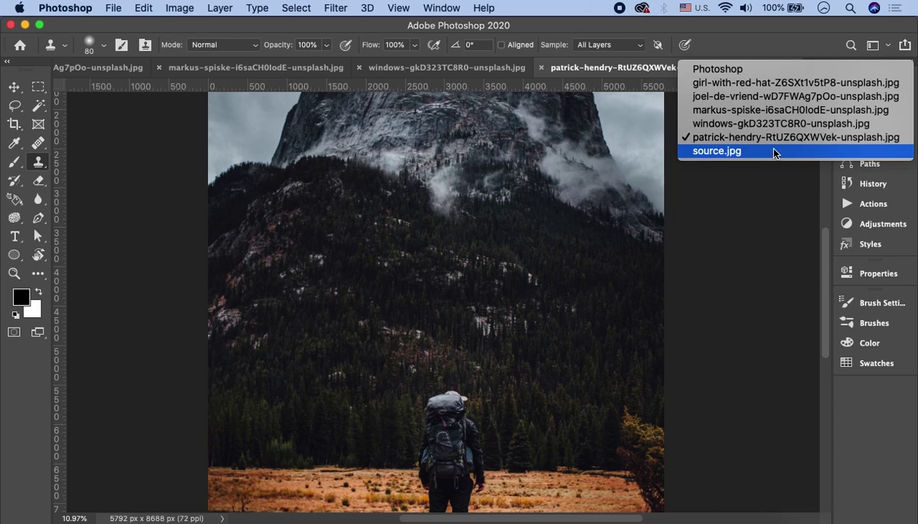
pyautogui.click(773, 150)
pyautogui.scroll(5, 614, 264)
pyautogui.scroll(5, 578, 297)
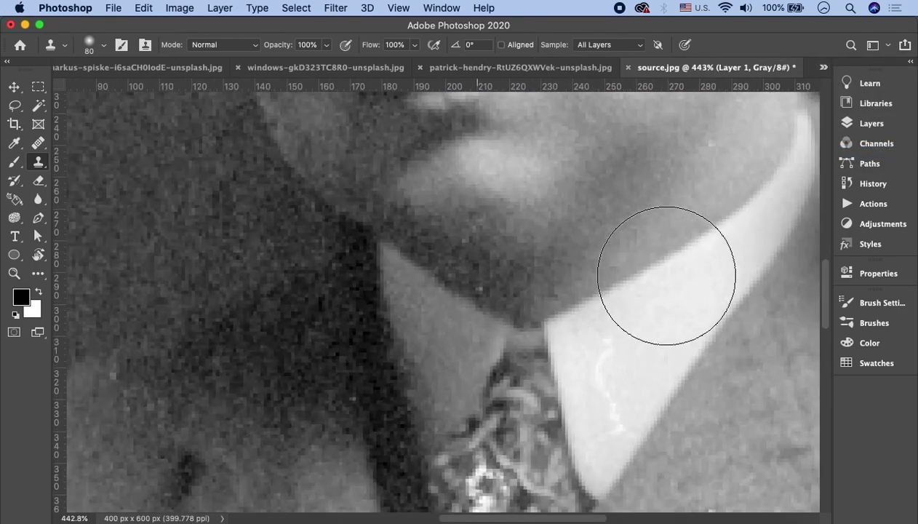
pyautogui.scroll(1, 666, 272)
pyautogui.hscroll(3, 697, 287)
pyautogui.scroll(3, 533, 288)
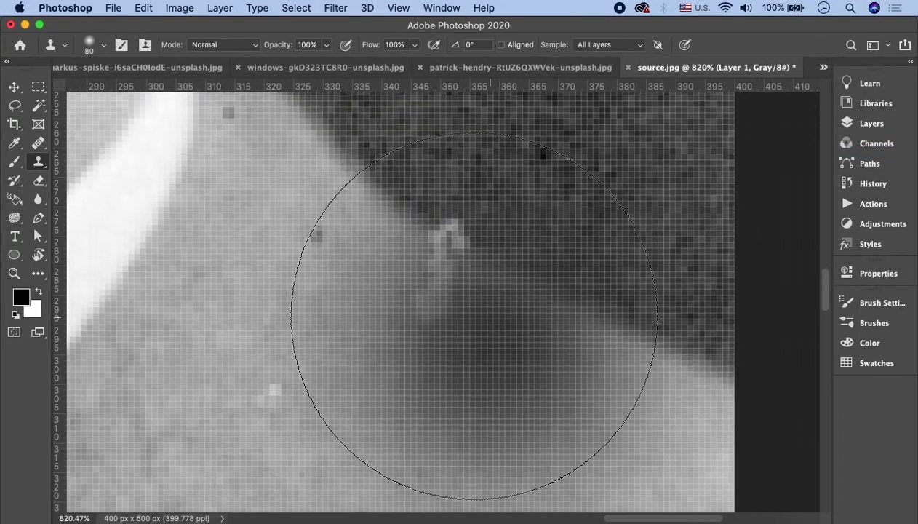
# Clone over the white speck beside the collar with a smaller brush.
pyautogui.click(471, 362)
pyautogui.press('[')
pyautogui.press('[')
pyautogui.press('[')
pyautogui.press('[')
pyautogui.press('[')
pyautogui.moveTo(455, 227)
pyautogui.mouseDown()
pyautogui.moveTo(425, 306)
pyautogui.moveTo(437, 320)
pyautogui.mouseUp()
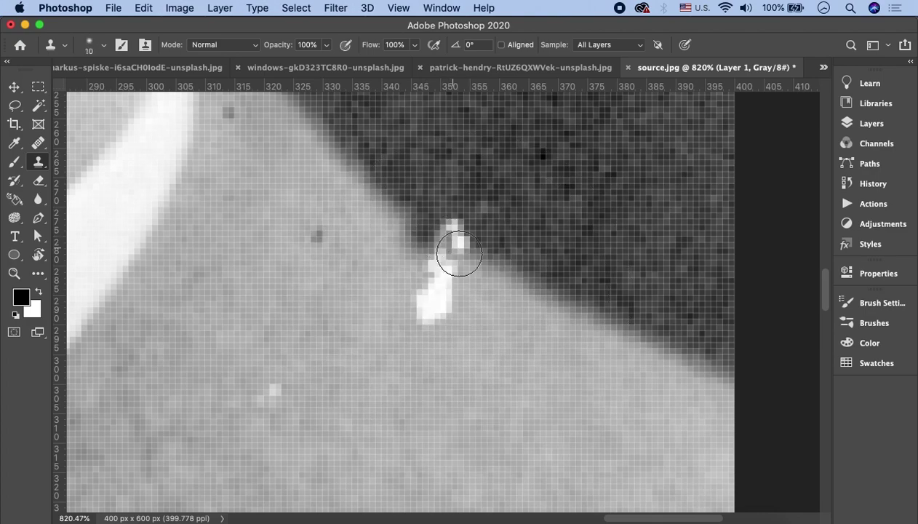
pyautogui.moveTo(438, 244); pyautogui.dragTo(441, 288)
pyautogui.click(41, 144)
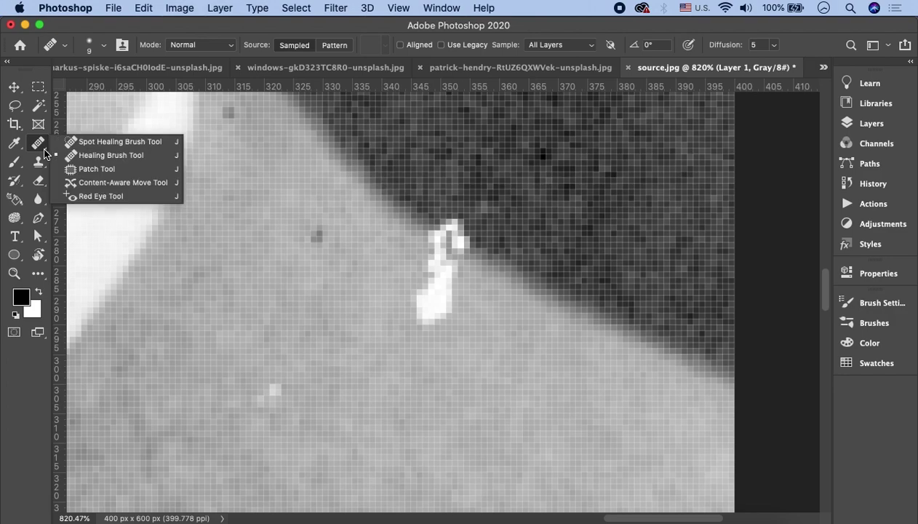
# Heal away the white streak and specks along the collar edge with the Healing Brush.
pyautogui.click(88, 154)
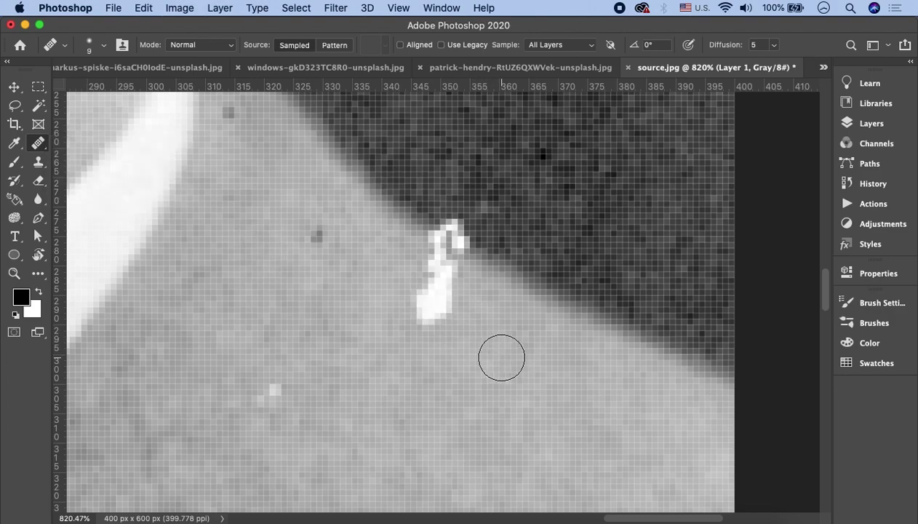
pyautogui.moveTo(431, 319); pyautogui.dragTo(439, 270)
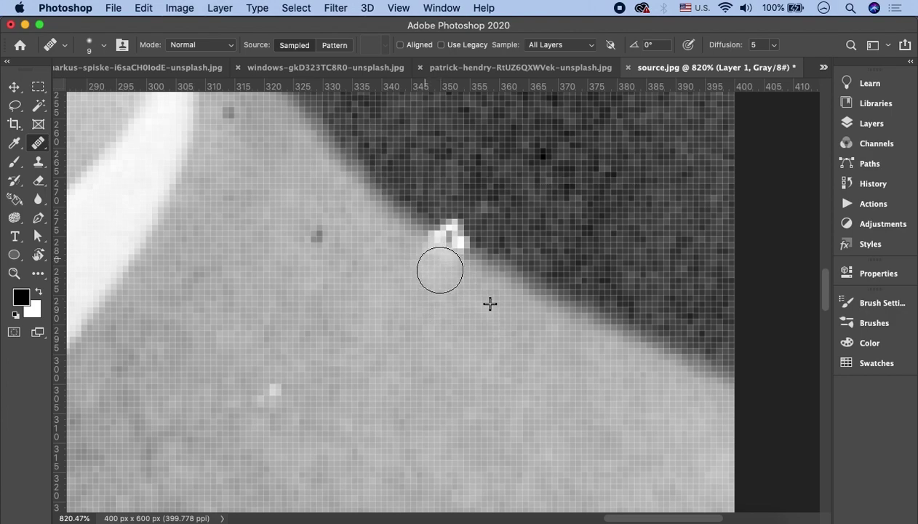
pyautogui.moveTo(459, 211); pyautogui.dragTo(466, 231)
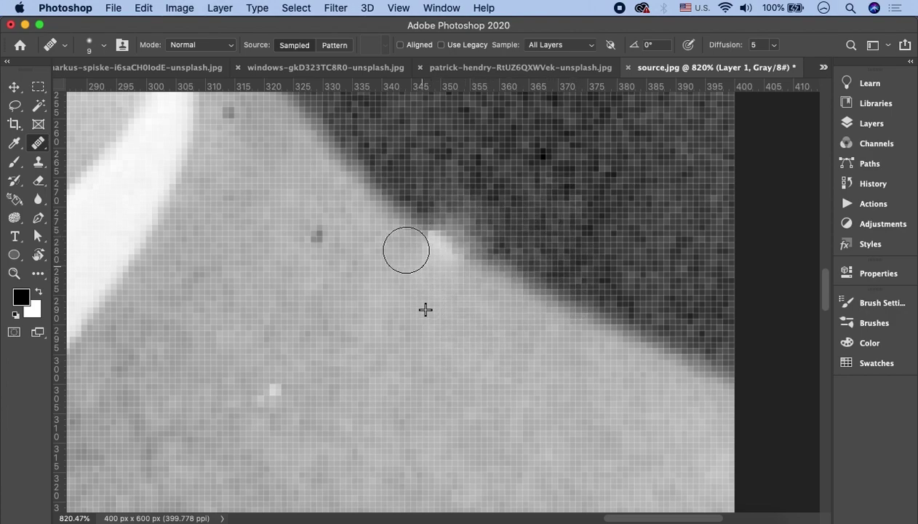
pyautogui.keyDown('alt'); pyautogui.click(602, 204); pyautogui.keyUp('alt')
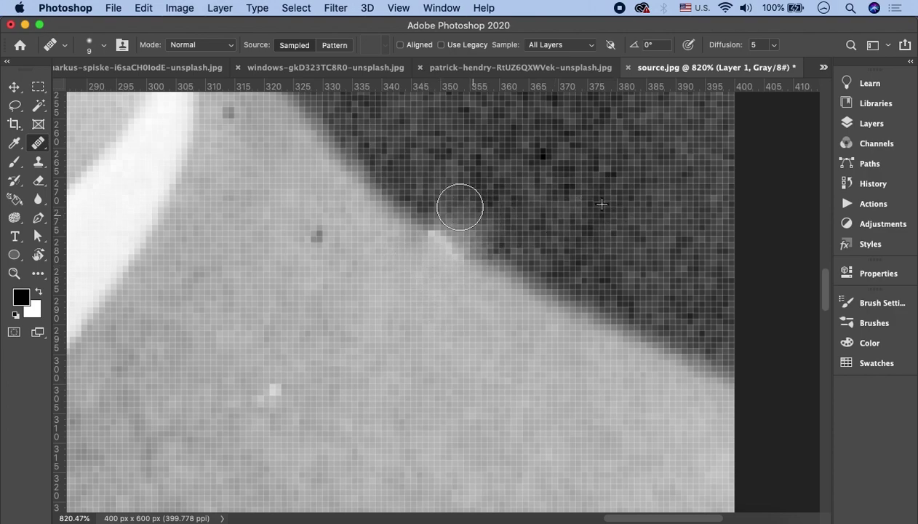
pyautogui.moveTo(460, 206); pyautogui.dragTo(571, 310)
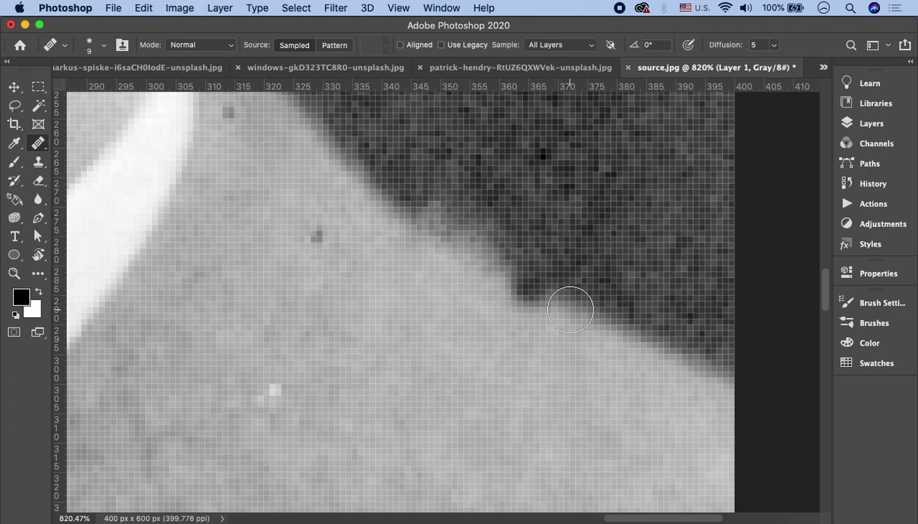
# Heal the dark blob, blemish and edge spot into the surrounding grey.
pyautogui.click(585, 442)
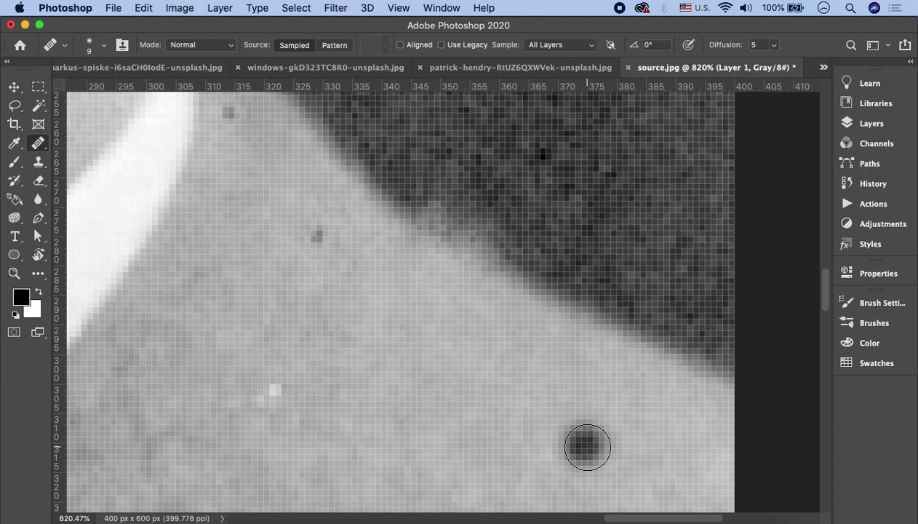
pyautogui.click(518, 378)
pyautogui.click(425, 297)
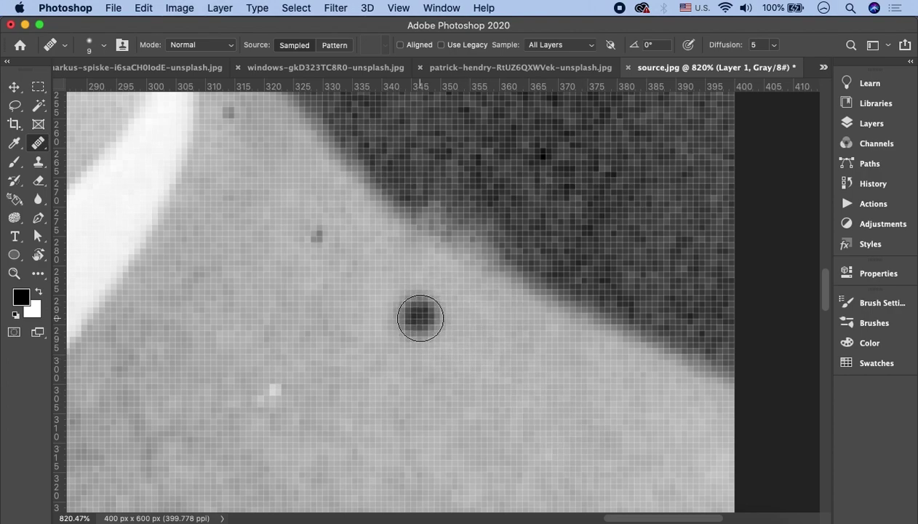
pyautogui.click(466, 223)
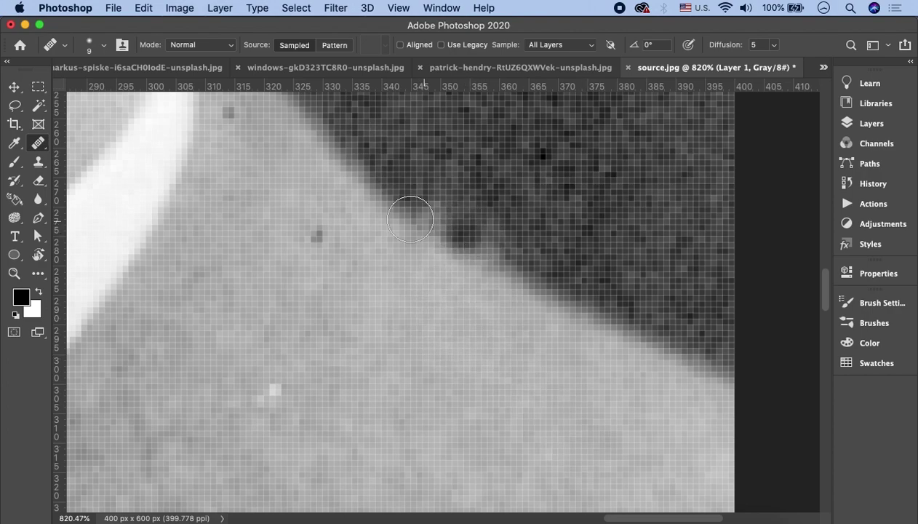
pyautogui.click(39, 163)
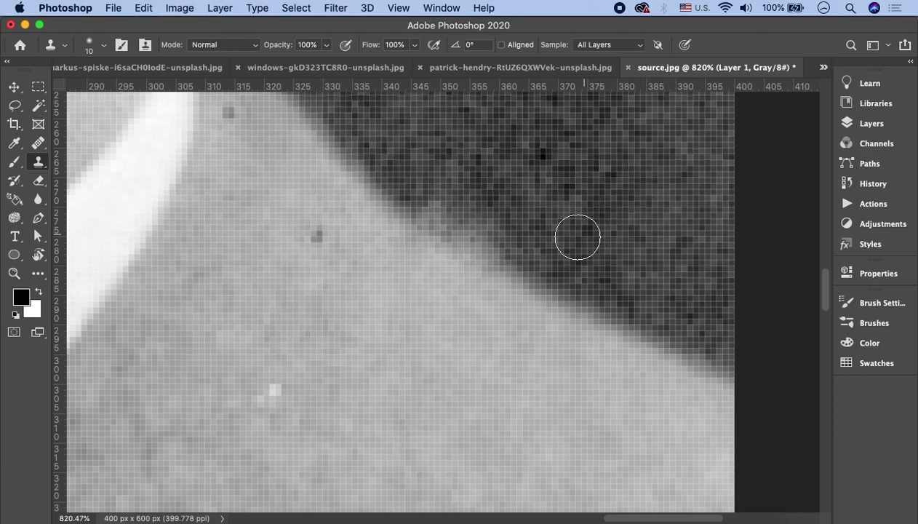
# Clone along the dark edge beside the collar, then undo the stray dark blot.
pyautogui.moveTo(510, 234); pyautogui.dragTo(473, 225)
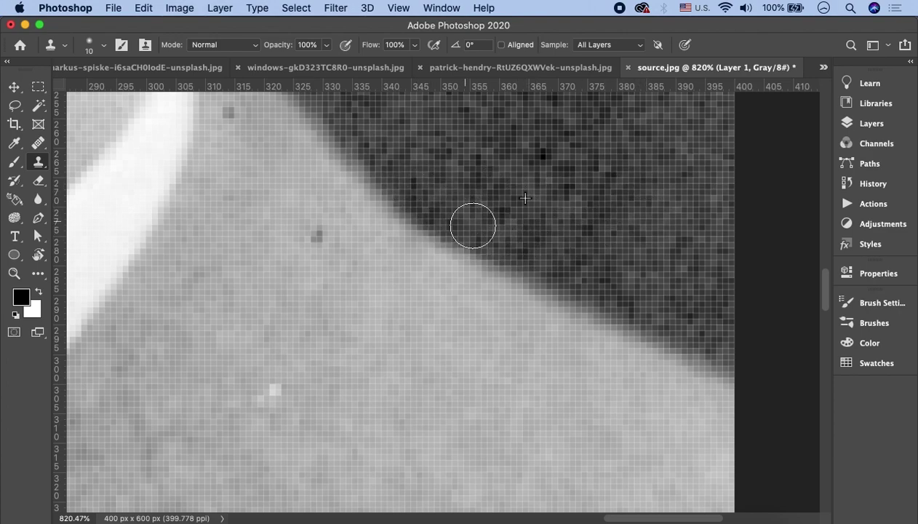
pyautogui.keyDown('alt'); pyautogui.click(473, 381); pyautogui.keyUp('alt')
pyautogui.click(374, 248)
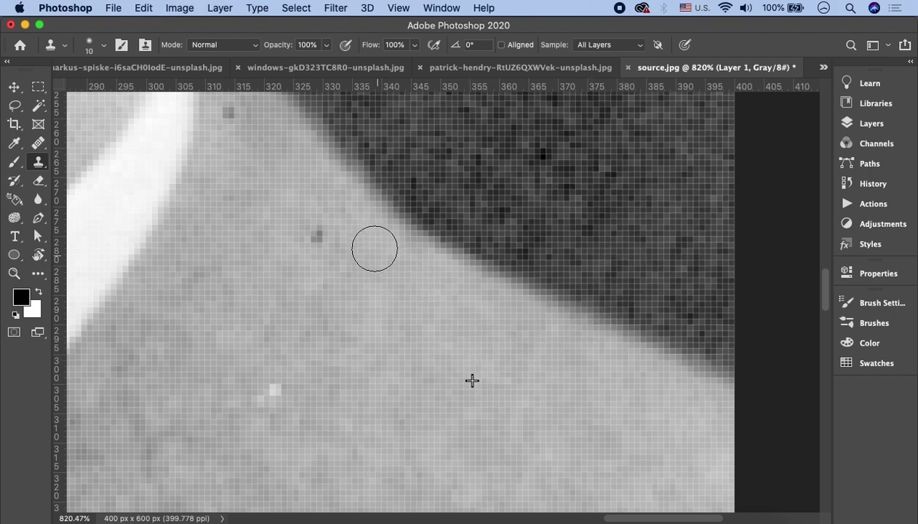
pyautogui.moveTo(374, 248); pyautogui.dragTo(524, 281)
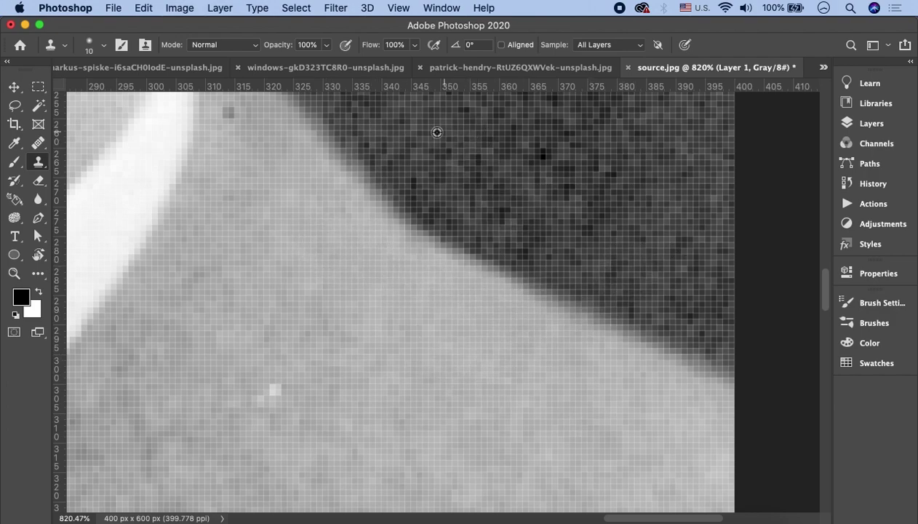
pyautogui.keyDown('alt'); pyautogui.click(437, 132); pyautogui.keyUp('alt')
pyautogui.moveTo(481, 222); pyautogui.dragTo(588, 272)
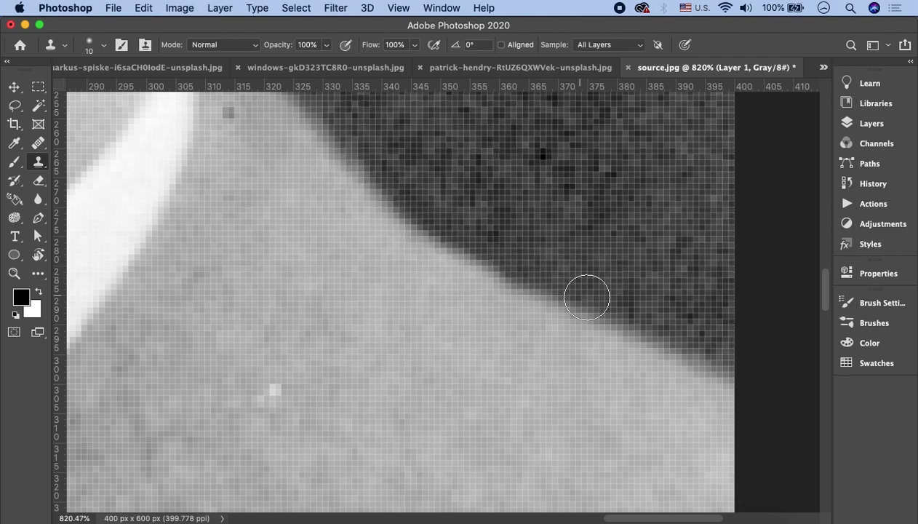
pyautogui.click(406, 303)
pyautogui.hotkey('ctrl', 'z')
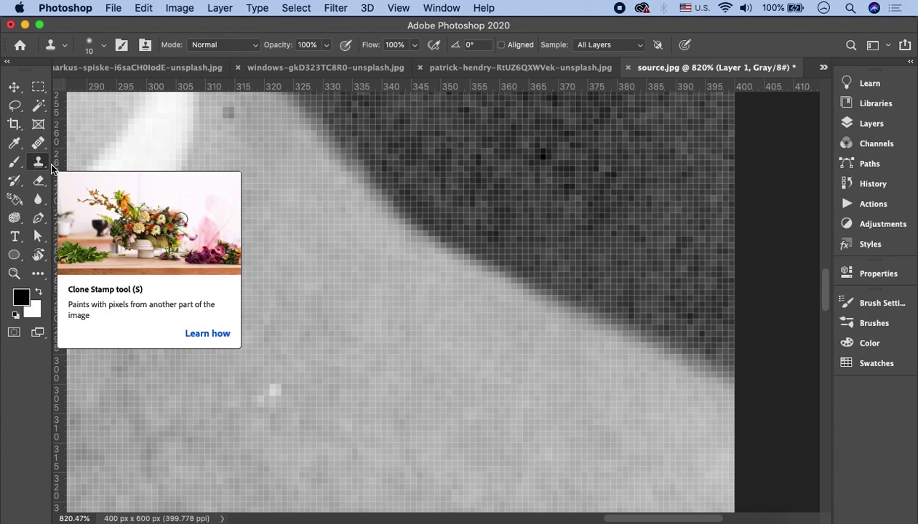
# Zoom out and bring girl-with-red-hat-Z6SXt1v5tP8-unsplash.jpg to the front from the document list.
pyautogui.scroll(-3, 379, 204)
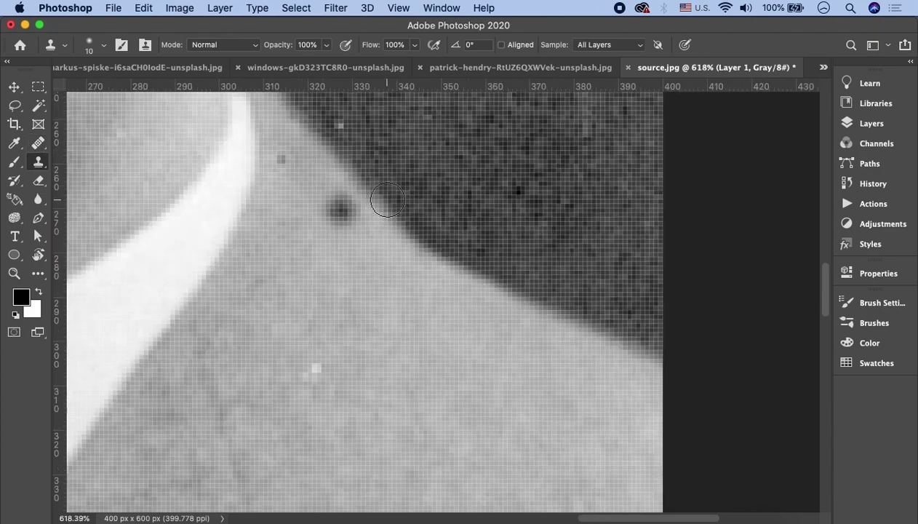
pyautogui.scroll(-3, 437, 255)
pyautogui.scroll(-3, 485, 303)
pyautogui.scroll(-1, 486, 302)
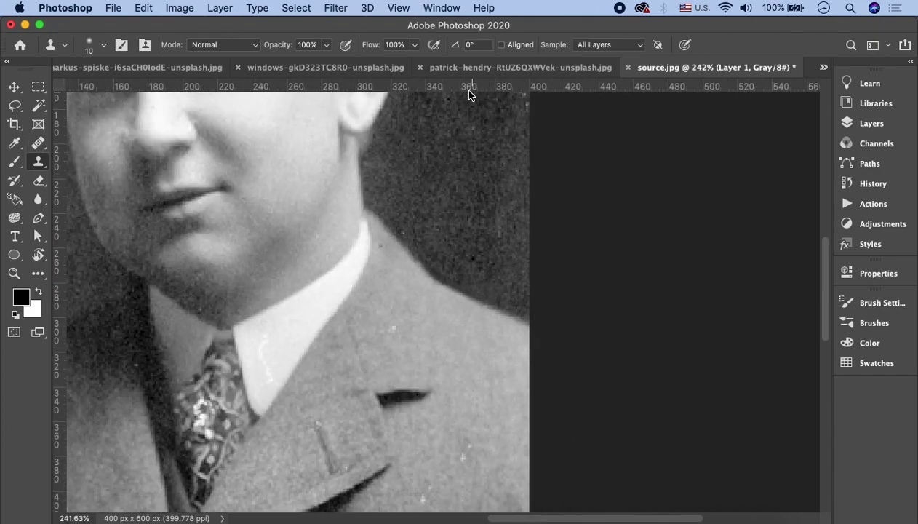
pyautogui.click(455, 70)
pyautogui.click(393, 74)
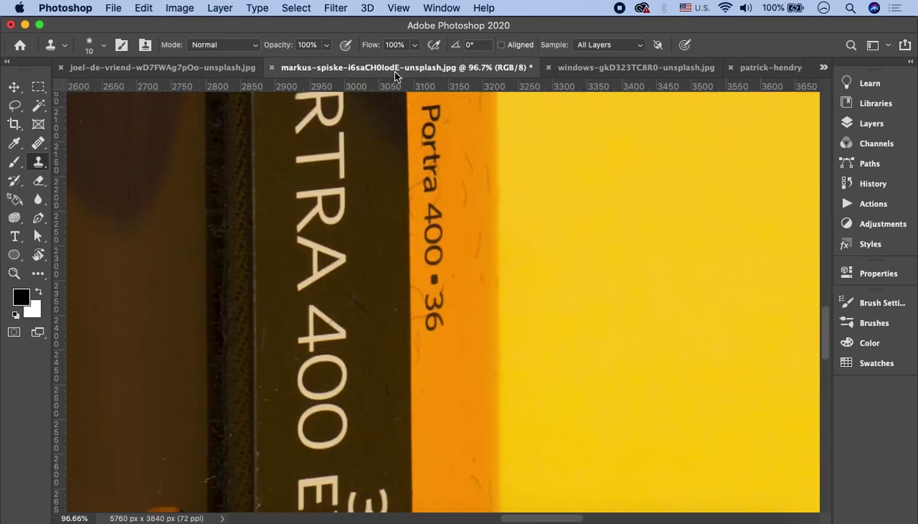
pyautogui.click(210, 70)
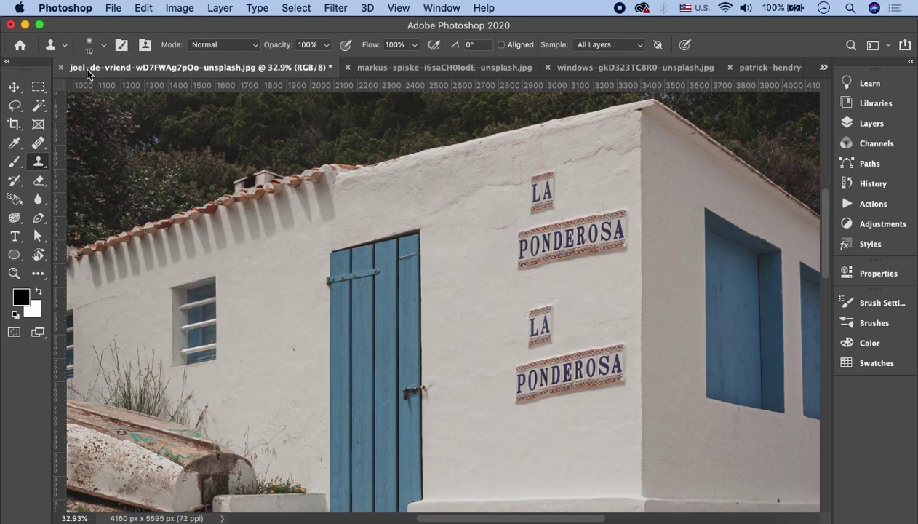
pyautogui.click(824, 67)
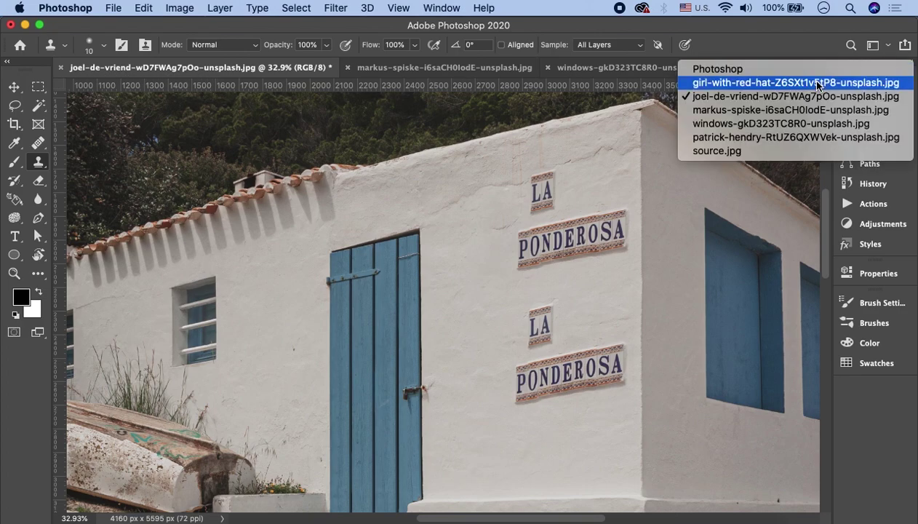
pyautogui.click(806, 82)
pyautogui.scroll(2, 435, 334)
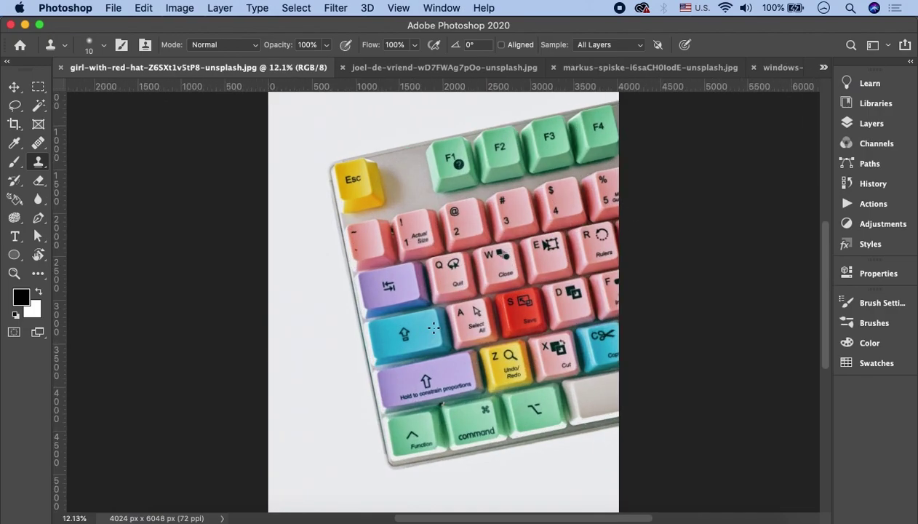
pyautogui.scroll(2, 434, 331)
pyautogui.scroll(2, 435, 330)
pyautogui.scroll(2, 434, 328)
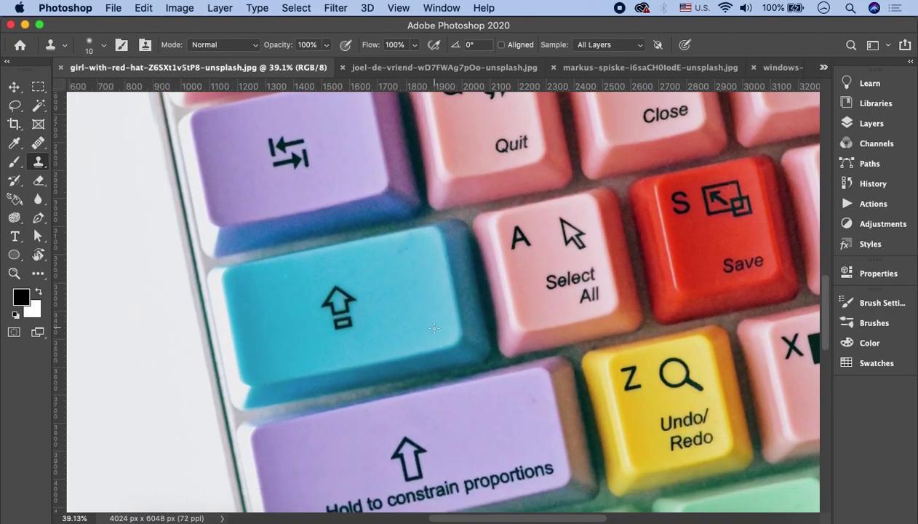
pyautogui.scroll(3, 434, 328)
pyautogui.hscroll(2, 433, 329)
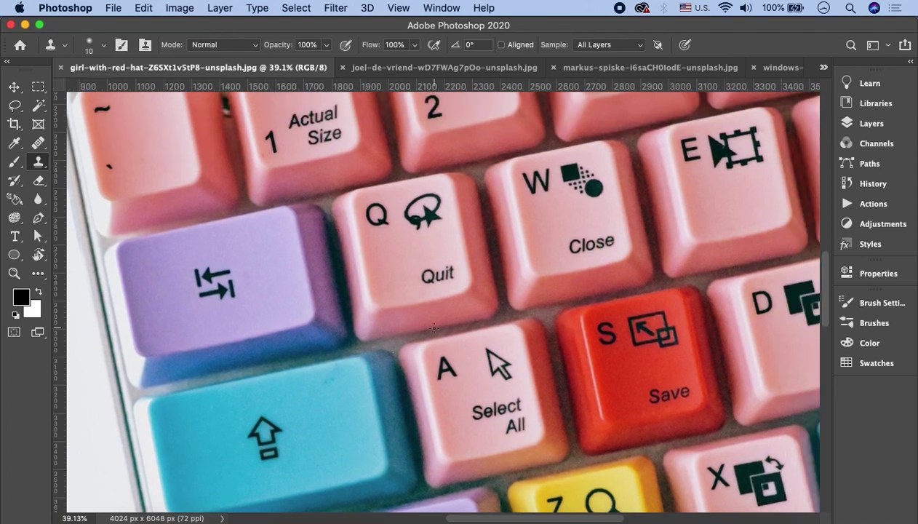
pyautogui.scroll(2, 434, 328)
pyautogui.scroll(2, 434, 328)
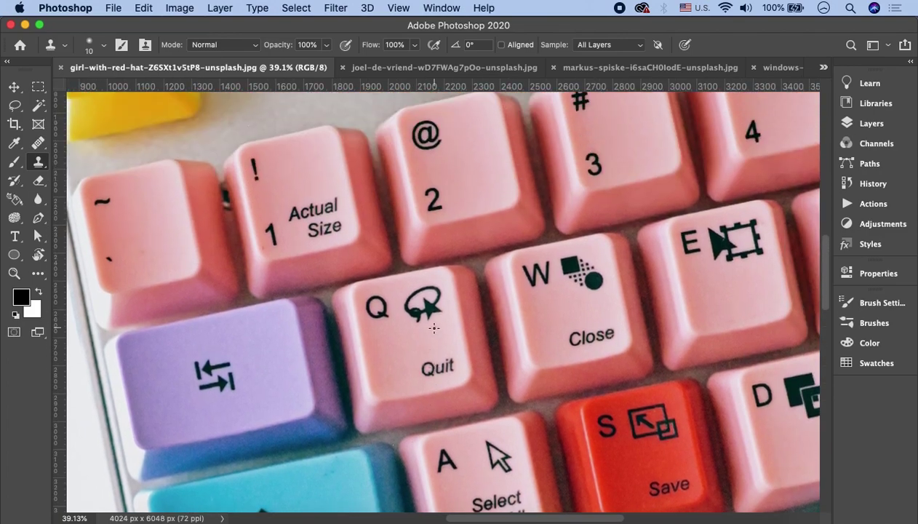
pyautogui.scroll(-3, 434, 328)
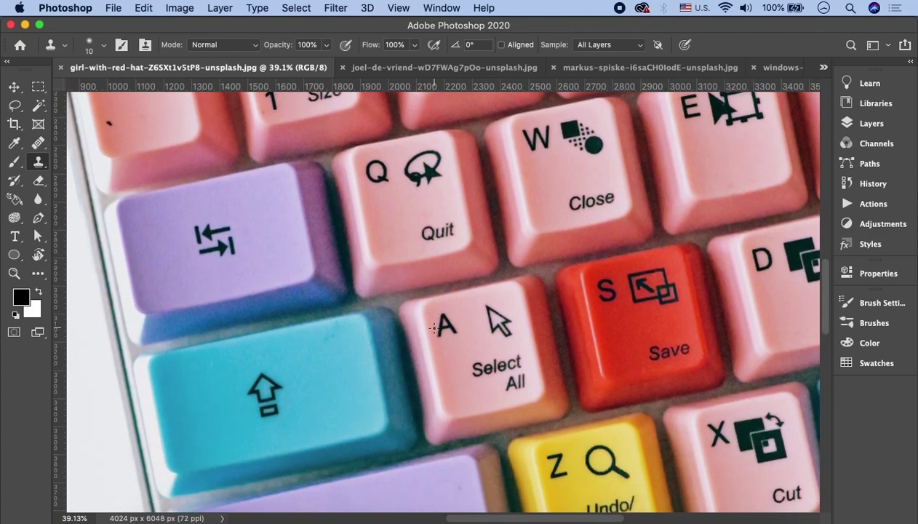
pyautogui.scroll(3, 433, 328)
pyautogui.scroll(2, 434, 328)
pyautogui.scroll(3, 447, 296)
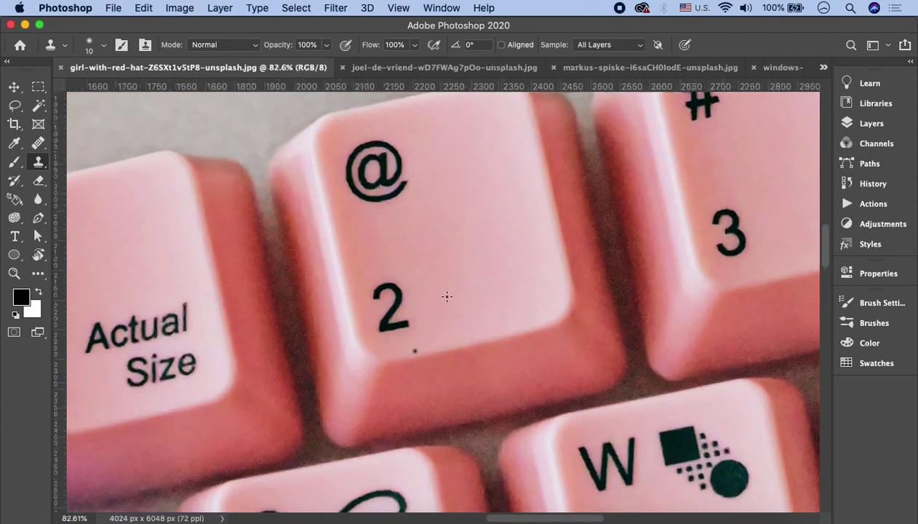
pyautogui.hscroll(3, 447, 296)
pyautogui.scroll(1, 447, 296)
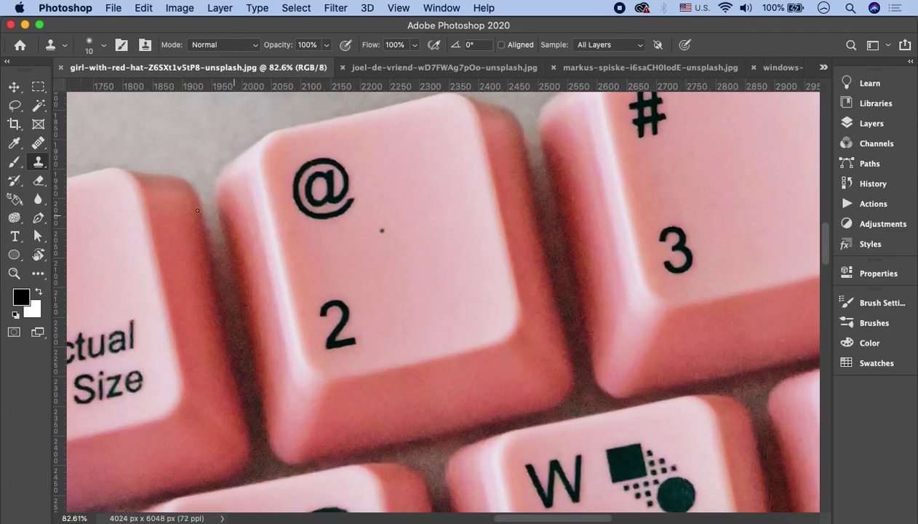
pyautogui.rightClick(38, 161)
pyautogui.click(80, 161)
pyautogui.scroll(-1, 487, 225)
pyautogui.scroll(-10, 487, 224)
pyautogui.scroll(-4, 437, 240)
pyautogui.scroll(8, 360, 256)
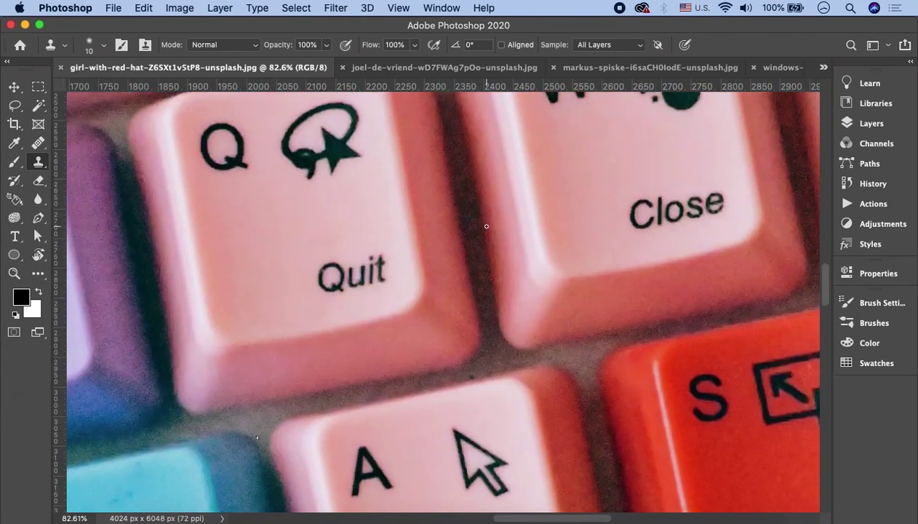
pyautogui.scroll(1, 342, 284)
pyautogui.scroll(2, 320, 306)
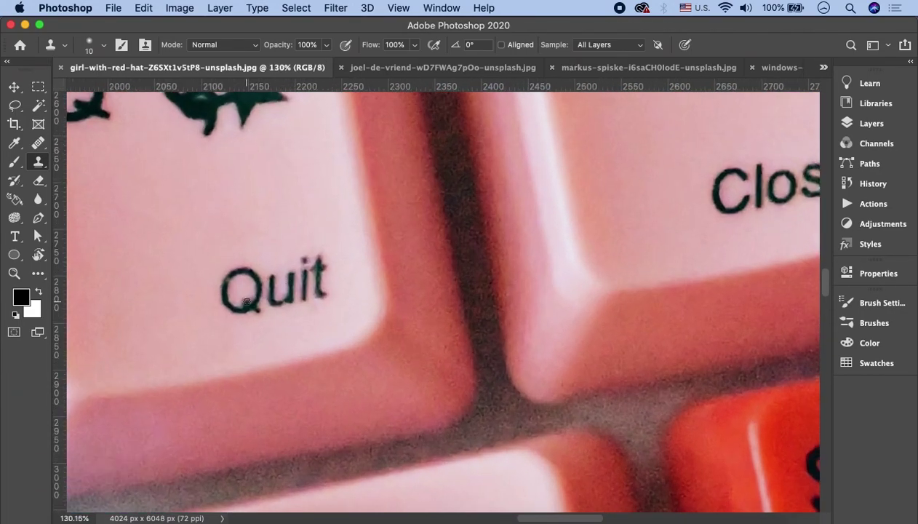
pyautogui.hscroll(-2, 313, 319)
pyautogui.hscroll(-2, 313, 319)
pyautogui.scroll(2, 382, 320)
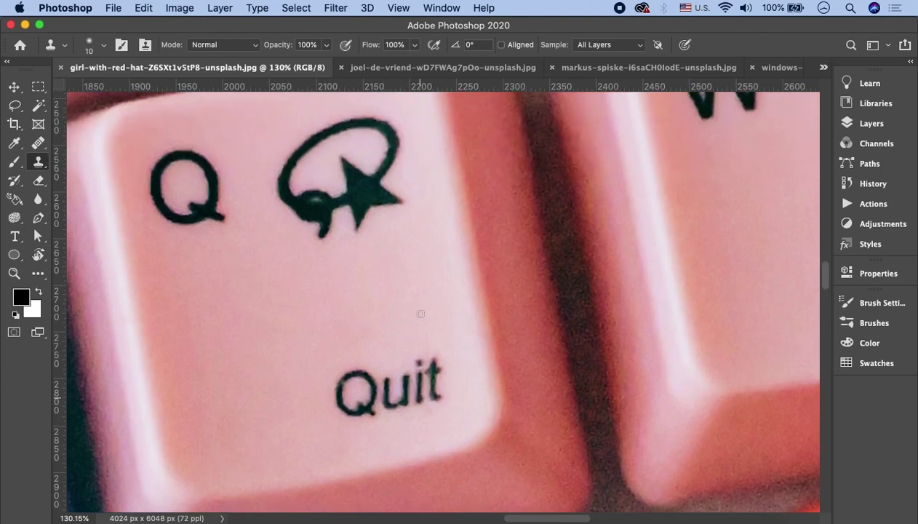
pyautogui.scroll(2, 420, 314)
pyautogui.hscroll(5, 420, 314)
pyautogui.hscroll(3, 419, 314)
pyautogui.hscroll(2, 420, 314)
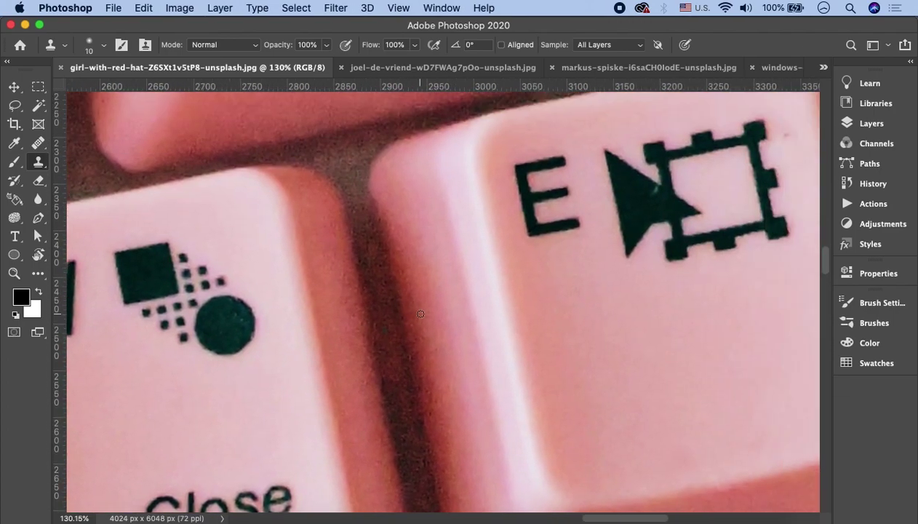
pyautogui.scroll(-3, 420, 314)
pyautogui.scroll(-1, 420, 313)
pyautogui.scroll(-2, 420, 314)
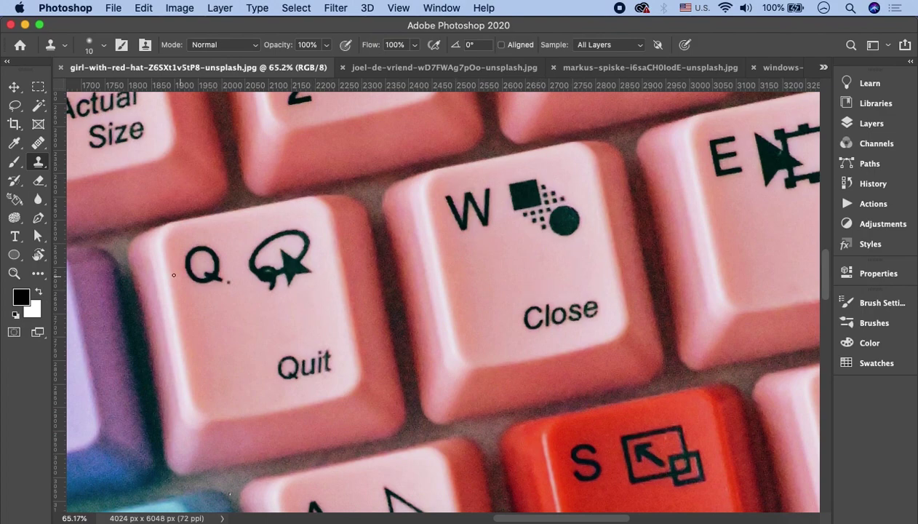
pyautogui.scroll(3, 174, 274)
pyautogui.hscroll(-3, 173, 270)
pyautogui.scroll(2, 174, 264)
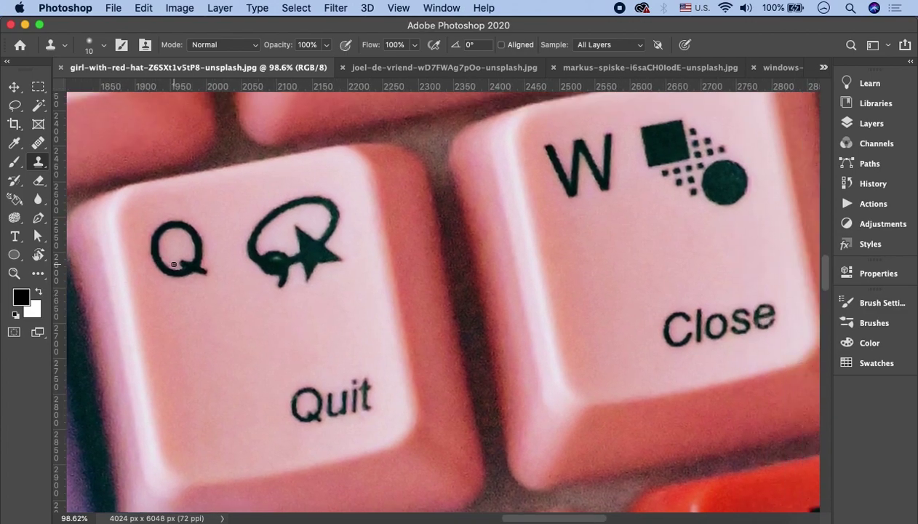
pyautogui.scroll(-1, 174, 269)
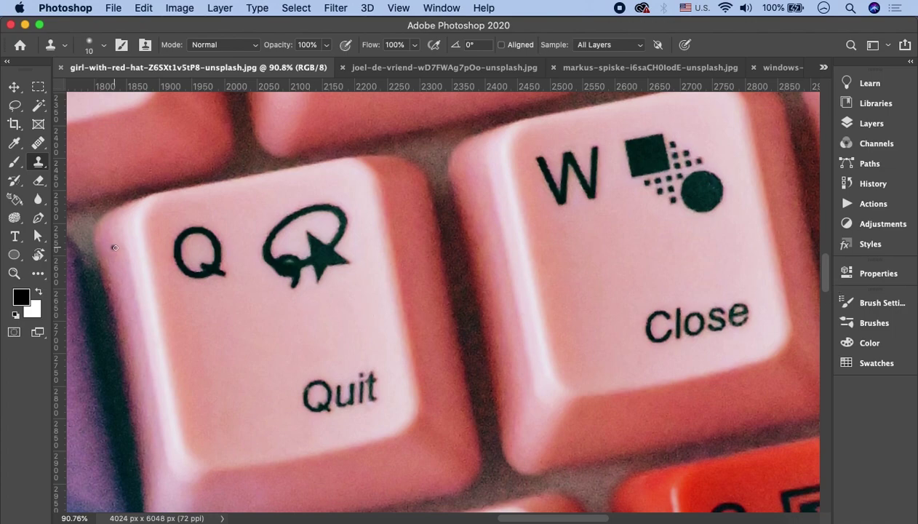
# Enlarge the clone brush, sample the Q key, and undo a stray stroke on the W.
pyautogui.press(']')
pyautogui.press(']')
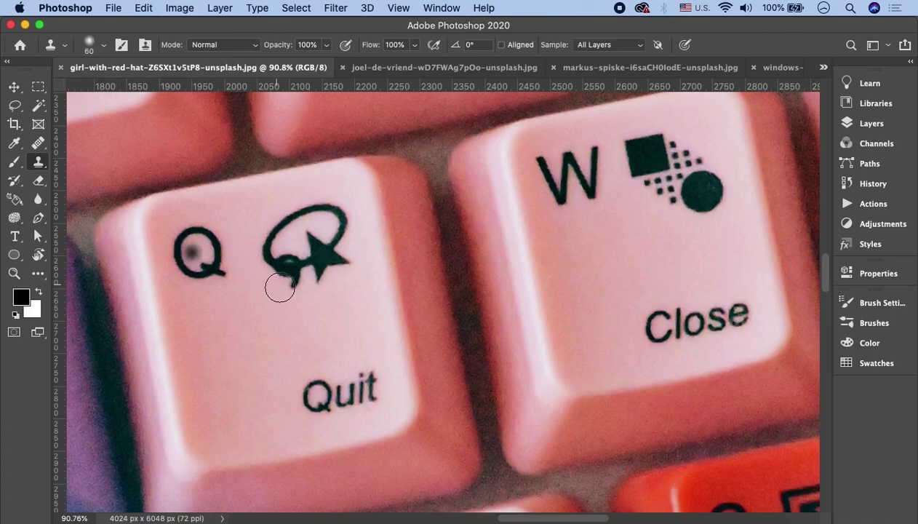
pyautogui.press(']')
pyautogui.press(']')
pyautogui.press(']')
pyautogui.click(189, 249)
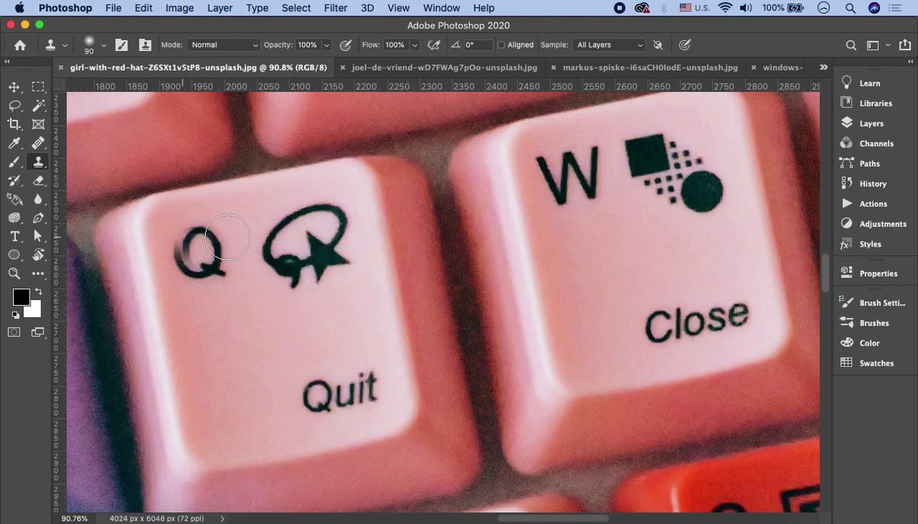
pyautogui.moveTo(537, 160); pyautogui.dragTo(544, 160)
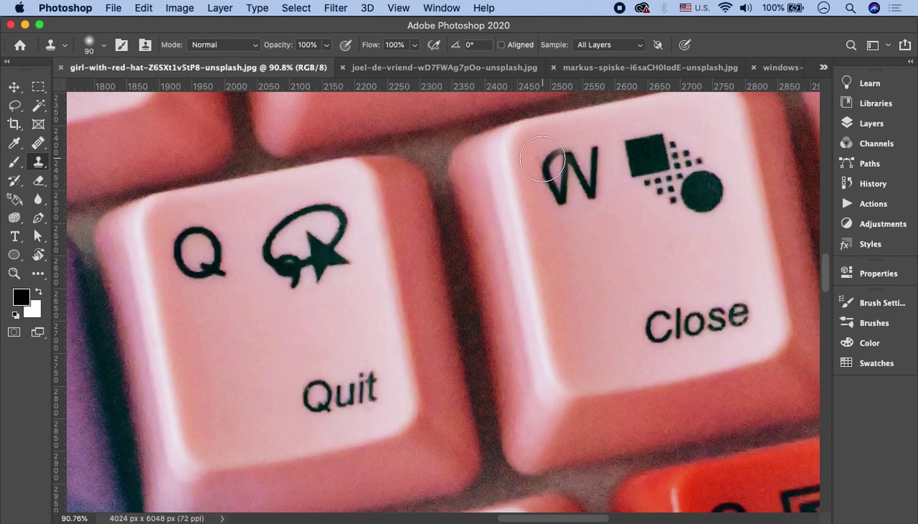
pyautogui.hotkey('ctrl', 'z')
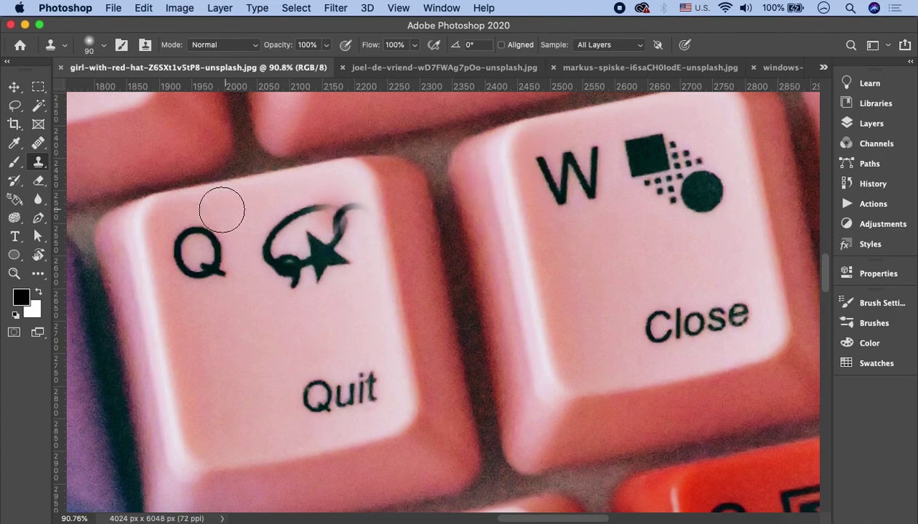
# With a larger brush sampled around Q, clone the Q, loop-star symbol and Quit label onto the W key.
pyautogui.press(']')
pyautogui.press(']')
pyautogui.press(']')
pyautogui.press(']')
pyautogui.press(']')
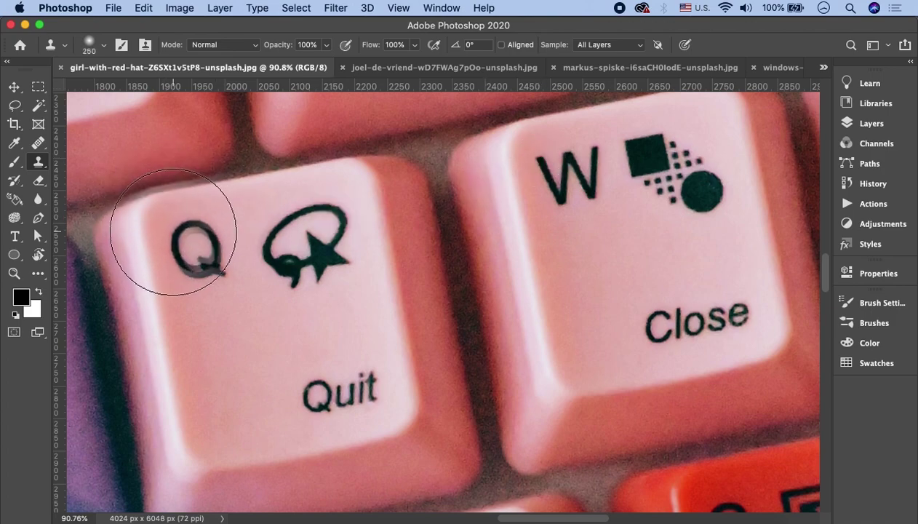
pyautogui.keyDown('alt'); pyautogui.click(172, 231); pyautogui.keyUp('alt')
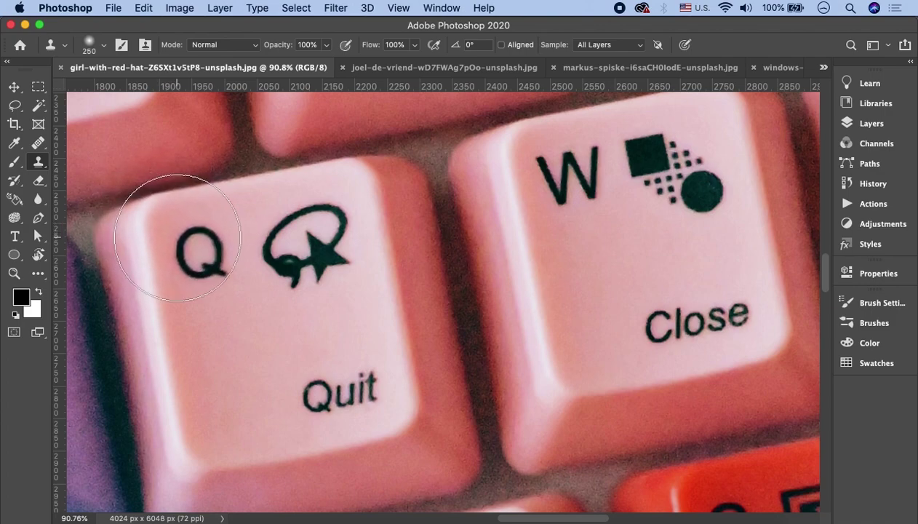
pyautogui.moveTo(580, 192)
pyautogui.mouseDown()
pyautogui.moveTo(601, 175)
pyautogui.moveTo(546, 166)
pyautogui.mouseUp()
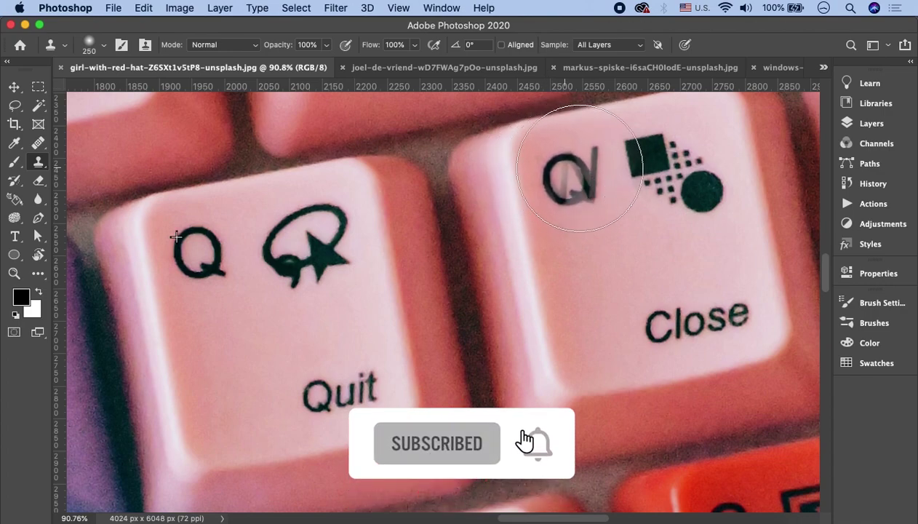
pyautogui.moveTo(594, 163)
pyautogui.mouseDown()
pyautogui.moveTo(652, 180)
pyautogui.moveTo(677, 154)
pyautogui.moveTo(672, 169)
pyautogui.moveTo(692, 221)
pyautogui.mouseUp()
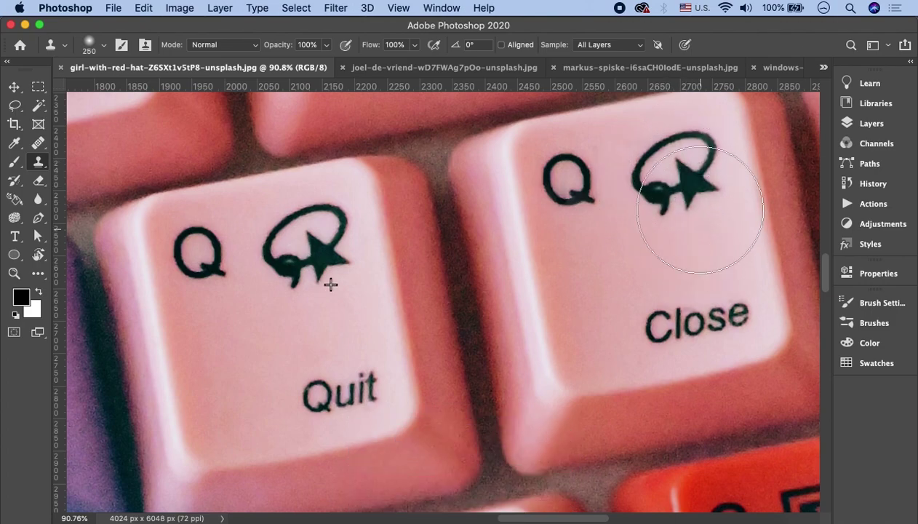
pyautogui.moveTo(732, 297)
pyautogui.mouseDown()
pyautogui.moveTo(677, 324)
pyautogui.moveTo(705, 320)
pyautogui.moveTo(697, 328)
pyautogui.moveTo(728, 307)
pyautogui.moveTo(718, 297)
pyautogui.moveTo(722, 306)
pyautogui.mouseUp()
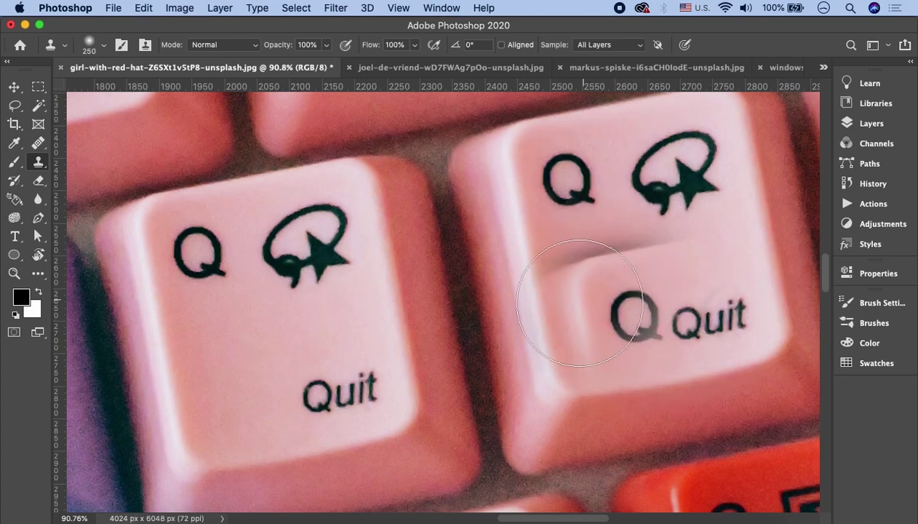
# Zoom out, clone the Quit label onto the second key, and undo the smeared stroke.
pyautogui.scroll(-2, 594, 308)
pyautogui.scroll(-3, 492, 400)
pyautogui.scroll(-2, 492, 389)
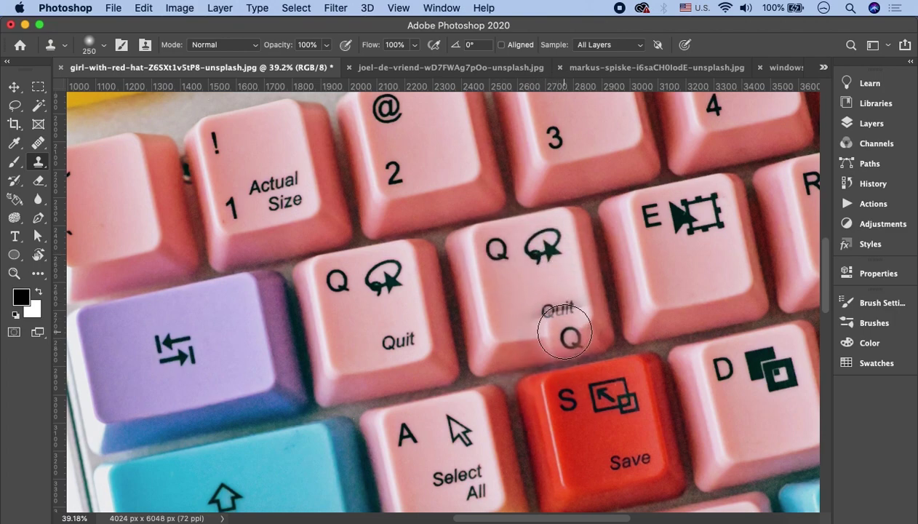
pyautogui.moveTo(569, 321); pyautogui.dragTo(552, 268)
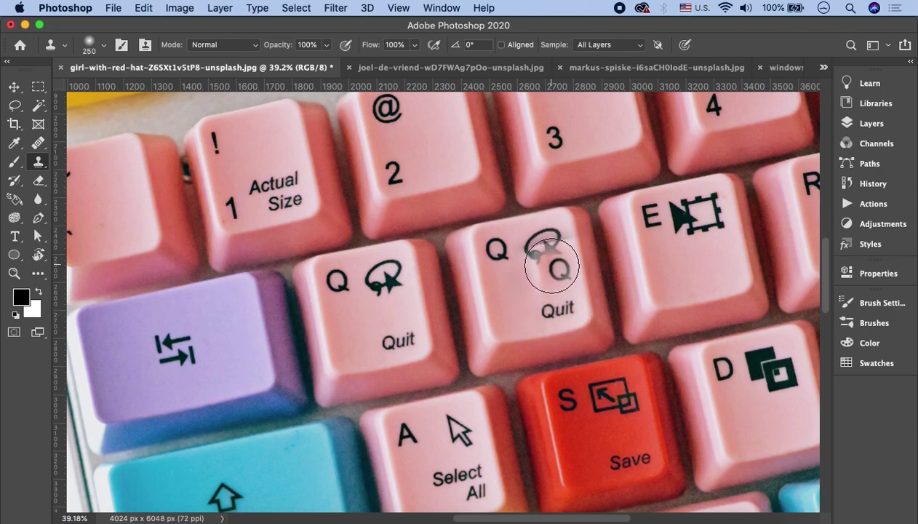
pyautogui.press('super+z')
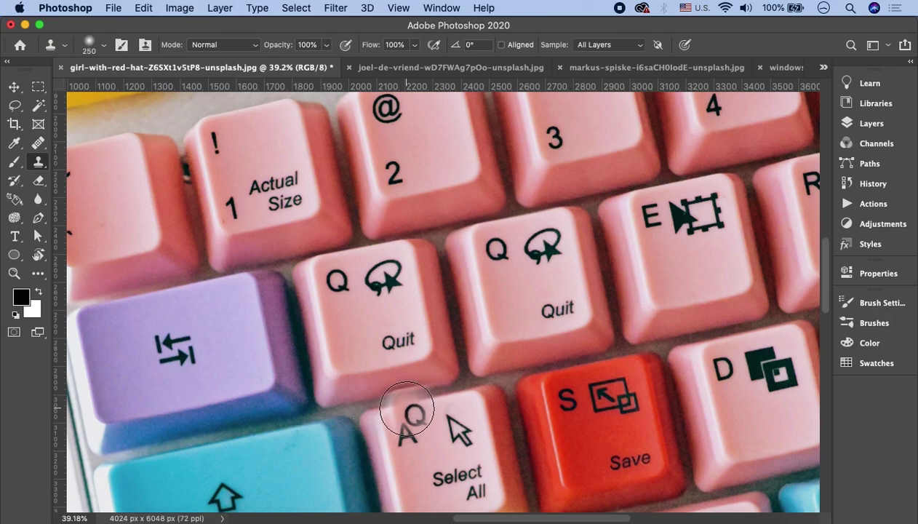
# Sample the Tab key's arrows, undo trial strokes, and stamp a copy of the arrows beside the A key.
pyautogui.moveTo(186, 363); pyautogui.dragTo(189, 347)
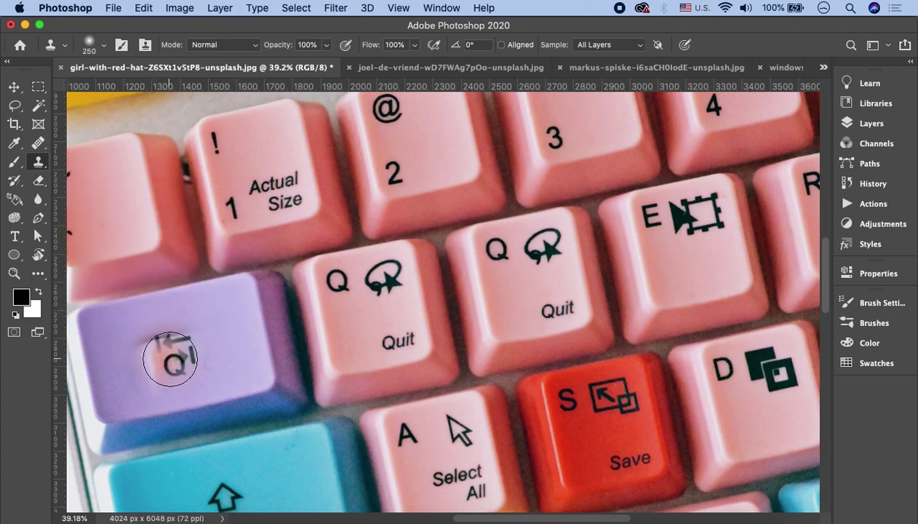
pyautogui.keyDown('alt'); pyautogui.click(173, 351); pyautogui.keyUp('alt')
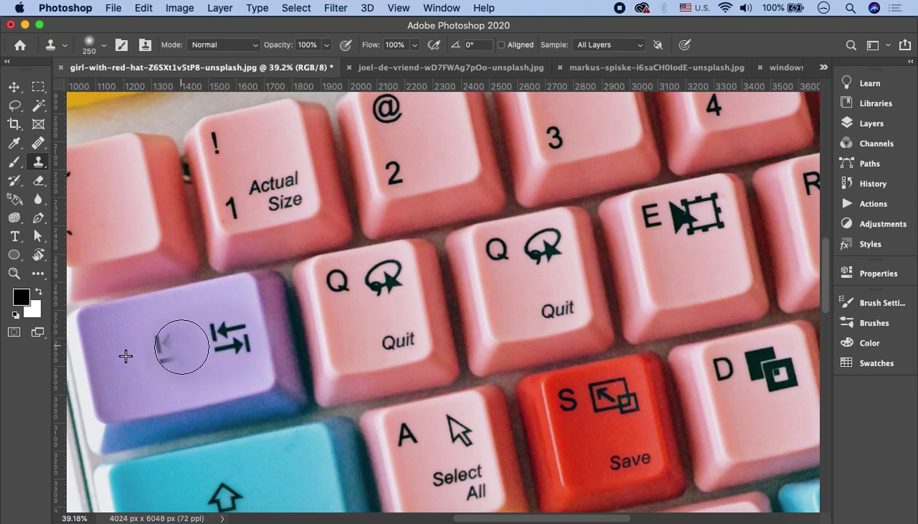
pyautogui.moveTo(181, 344)
pyautogui.mouseDown()
pyautogui.moveTo(167, 353)
pyautogui.moveTo(175, 360)
pyautogui.moveTo(152, 357)
pyautogui.moveTo(195, 338)
pyautogui.moveTo(240, 338)
pyautogui.moveTo(199, 336)
pyautogui.moveTo(186, 352)
pyautogui.moveTo(168, 350)
pyautogui.moveTo(177, 353)
pyautogui.mouseUp()
pyautogui.hotkey('ctrl', 'z')
pyautogui.press('cmd+z')
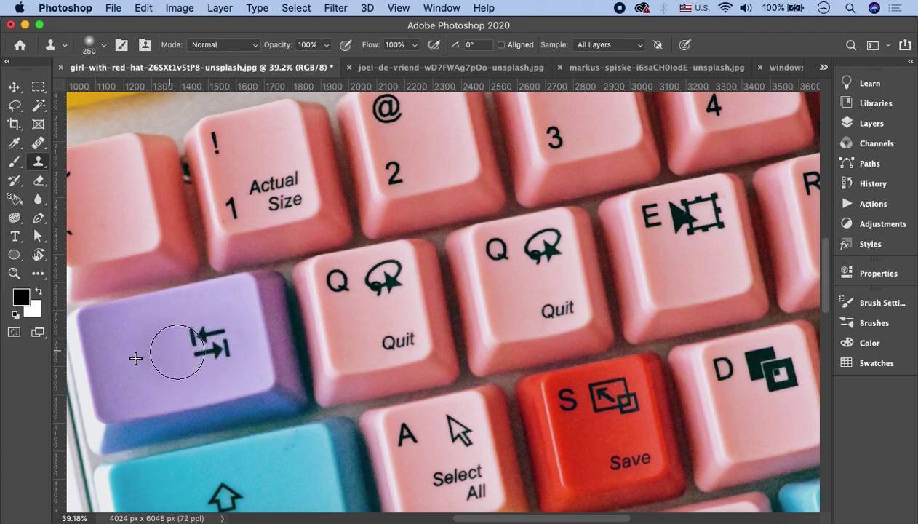
pyautogui.moveTo(337, 417); pyautogui.dragTo(354, 412)
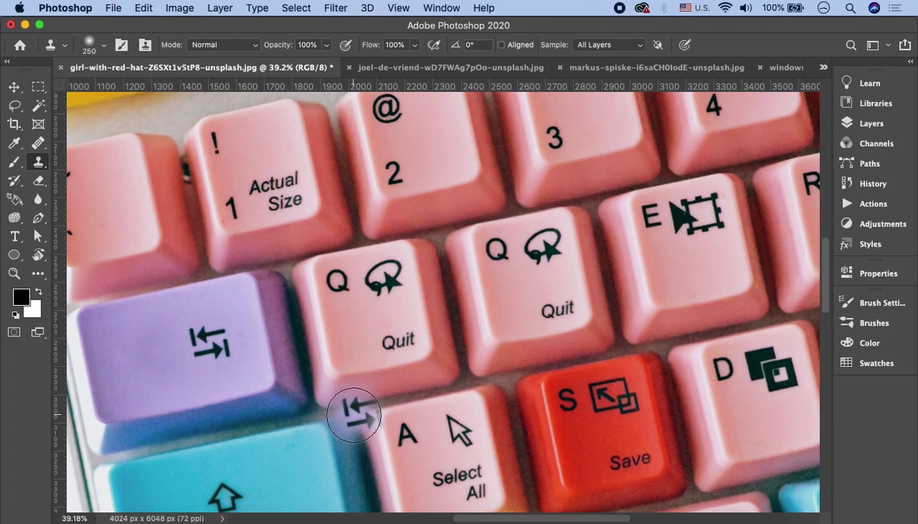
pyautogui.scroll(-1, 353, 415)
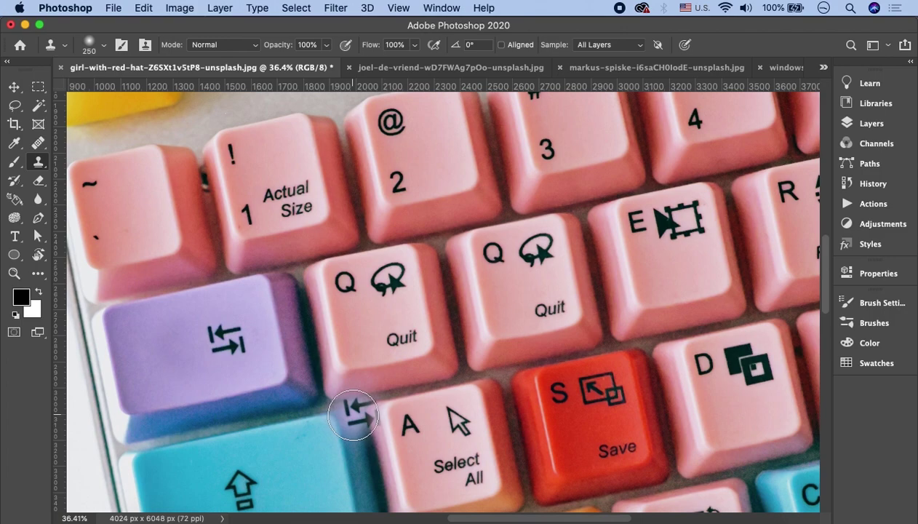
# Switch from the Clone Stamp to the Healing Brush tool group.
pyautogui.rightClick(42, 168)
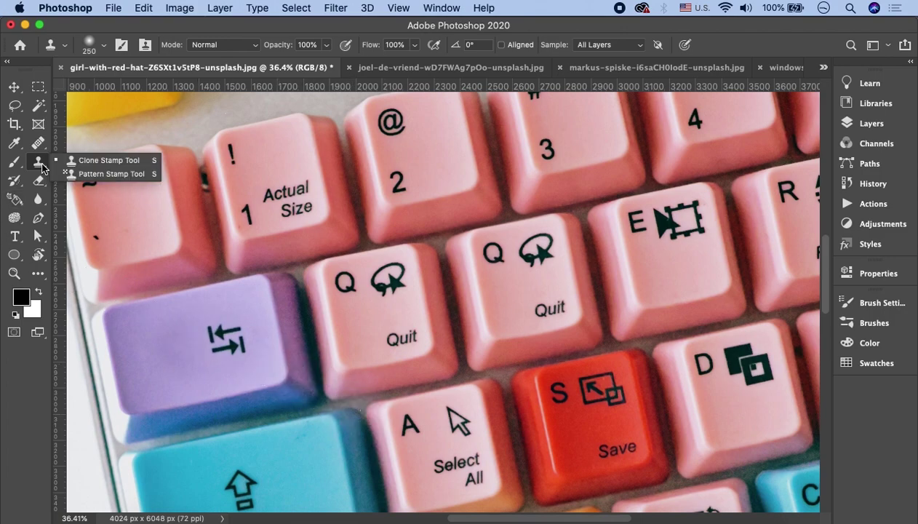
pyautogui.click(40, 146)
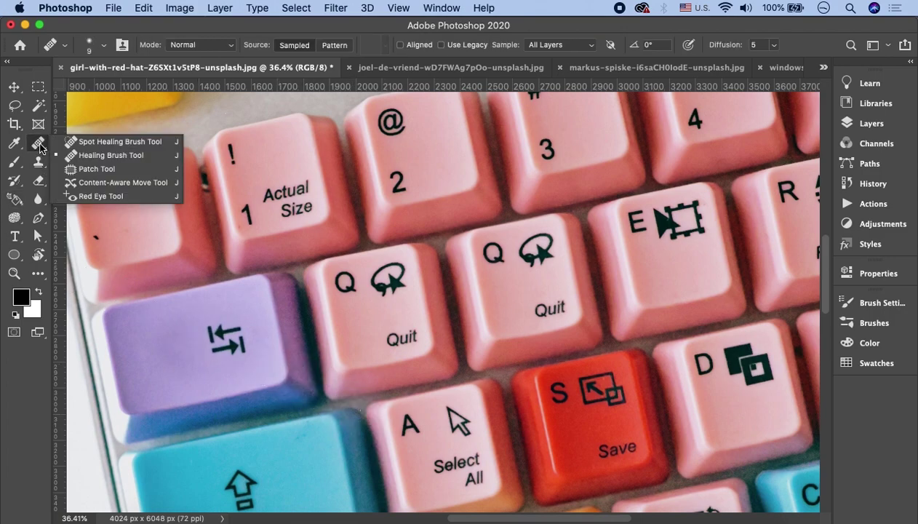